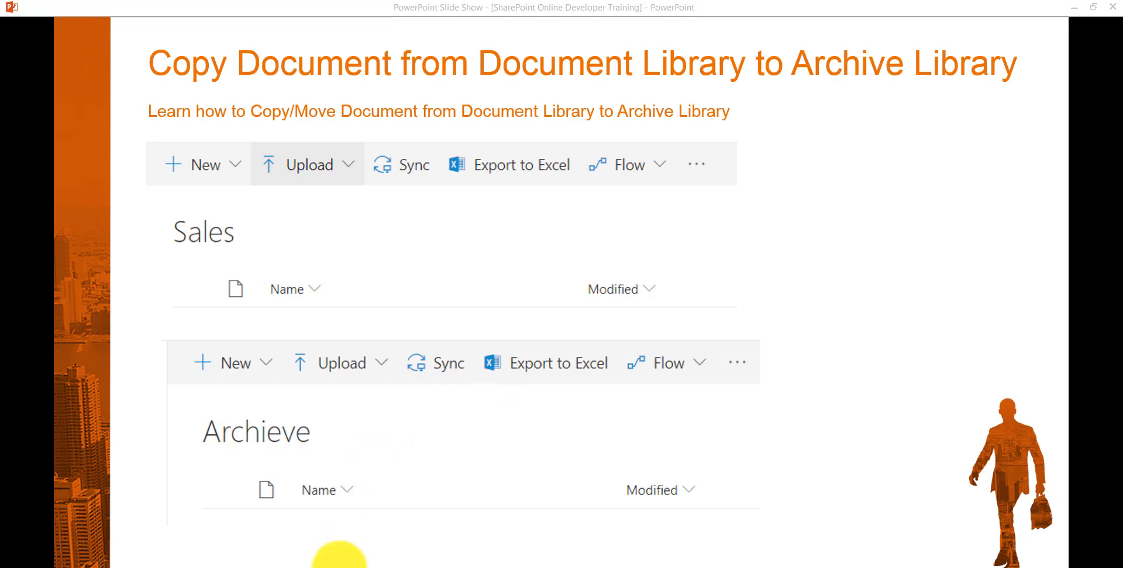
Switch from the slide show to the browser and start creating a flow for the Sales library.
left_click(369, 556)
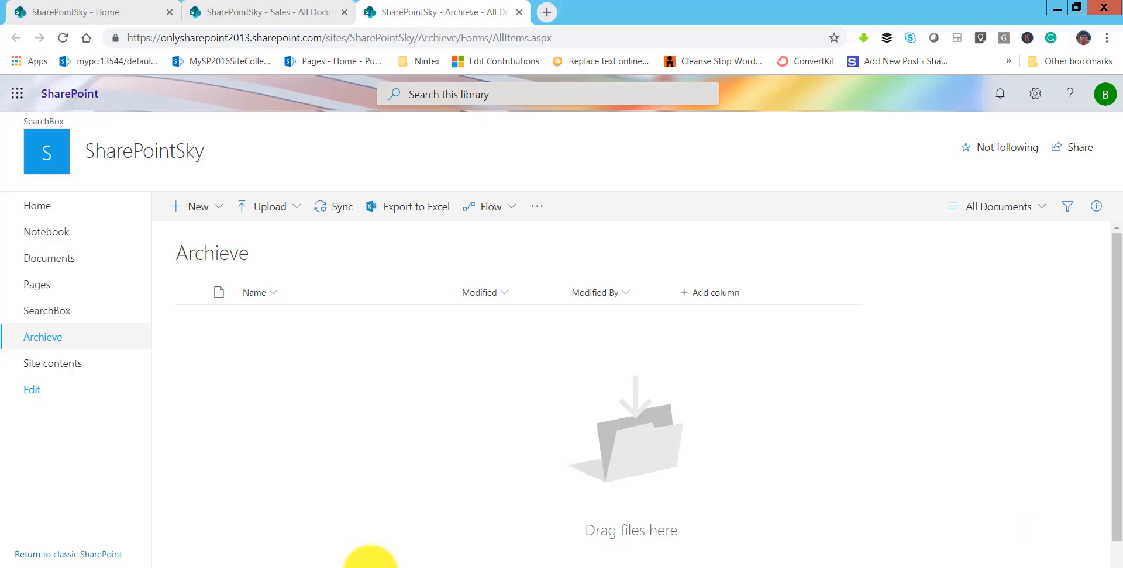
left_click(270, 18)
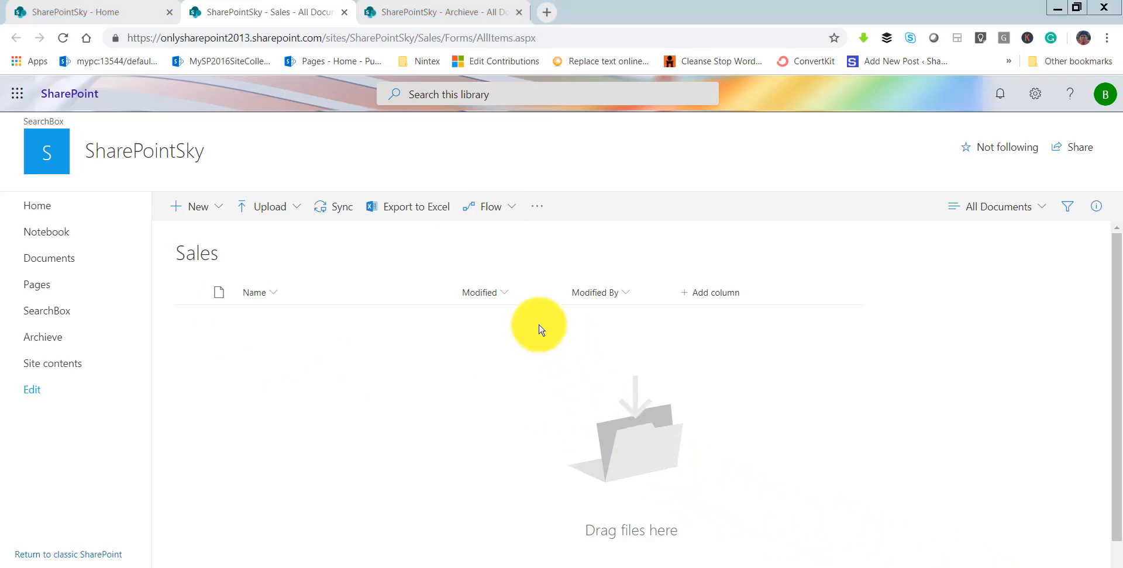
left_click(515, 211)
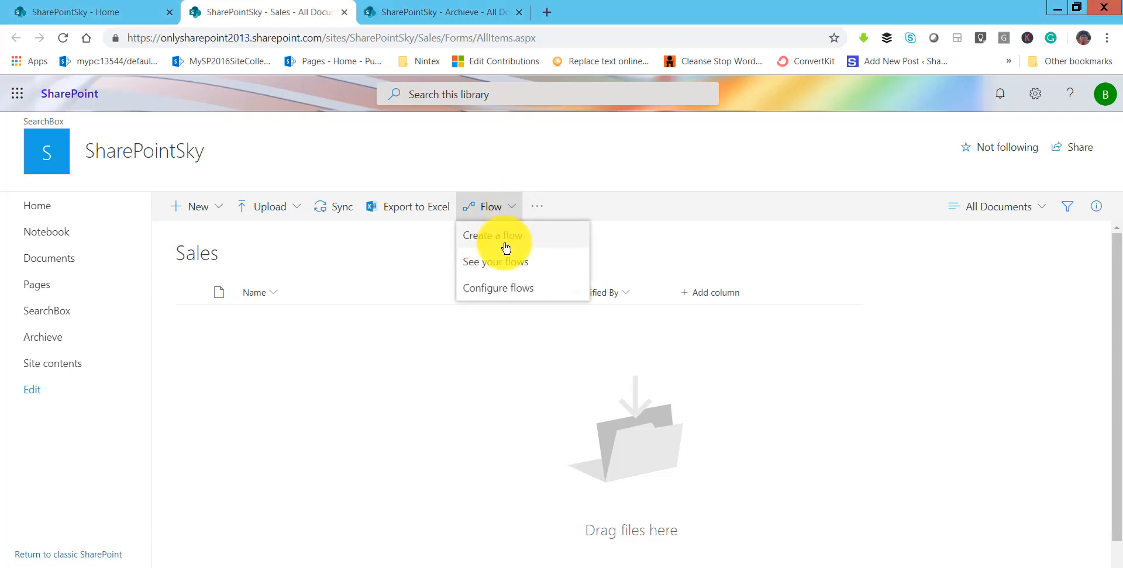
left_click(511, 244)
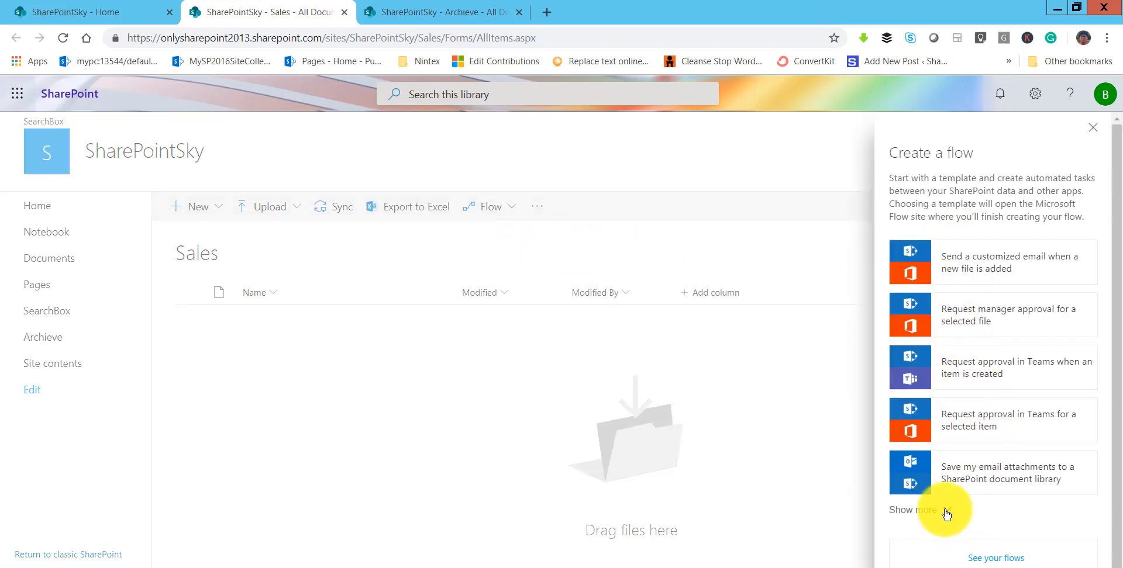
Choose the "Complete a custom action for the selected file" template and continue with the SharePoint connection to the flow editor.
left_click(983, 498)
scroll(982, 498, "down", 6)
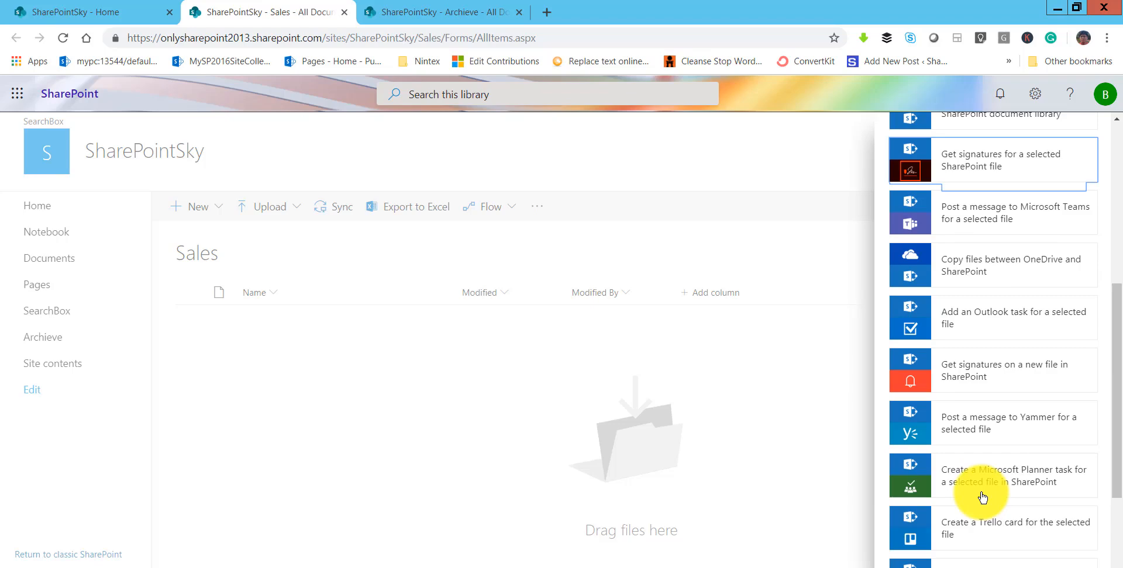
scroll(983, 497, "down", 4)
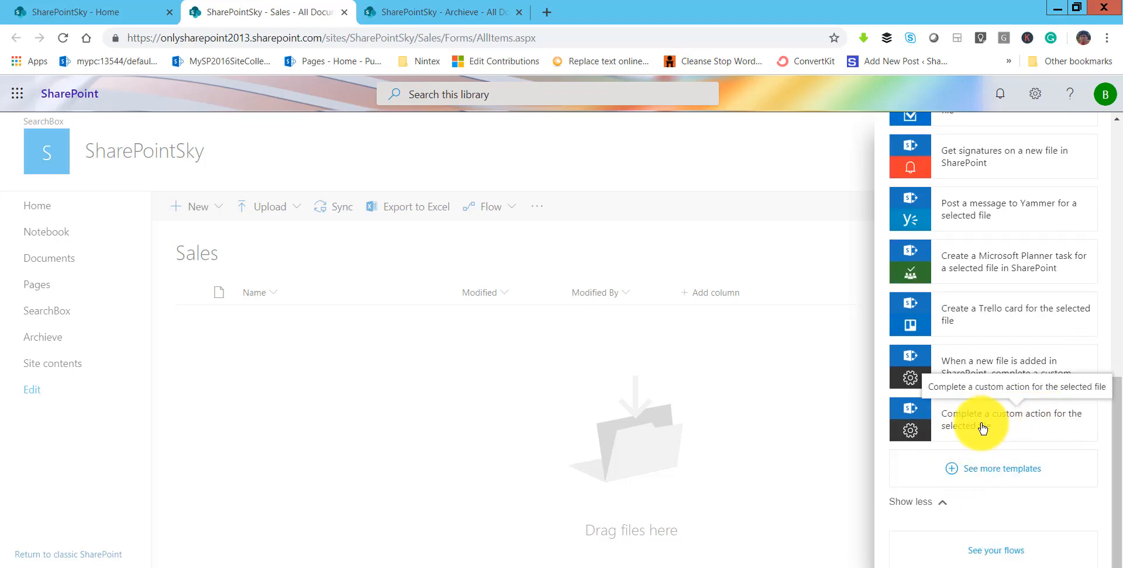
left_click(980, 429)
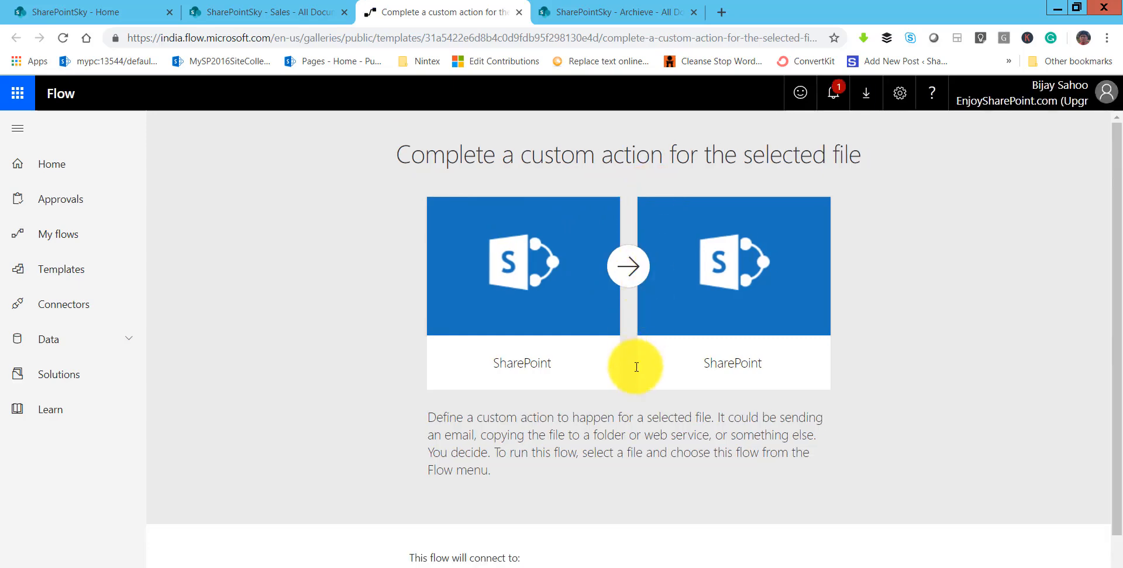
scroll(636, 368, "down", 1)
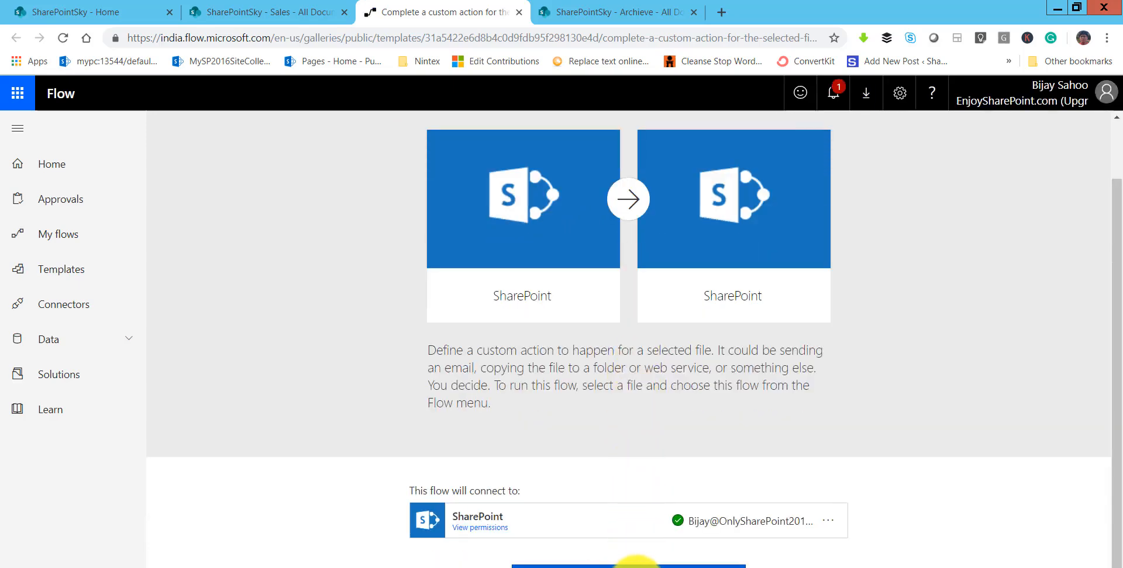
left_click(635, 566)
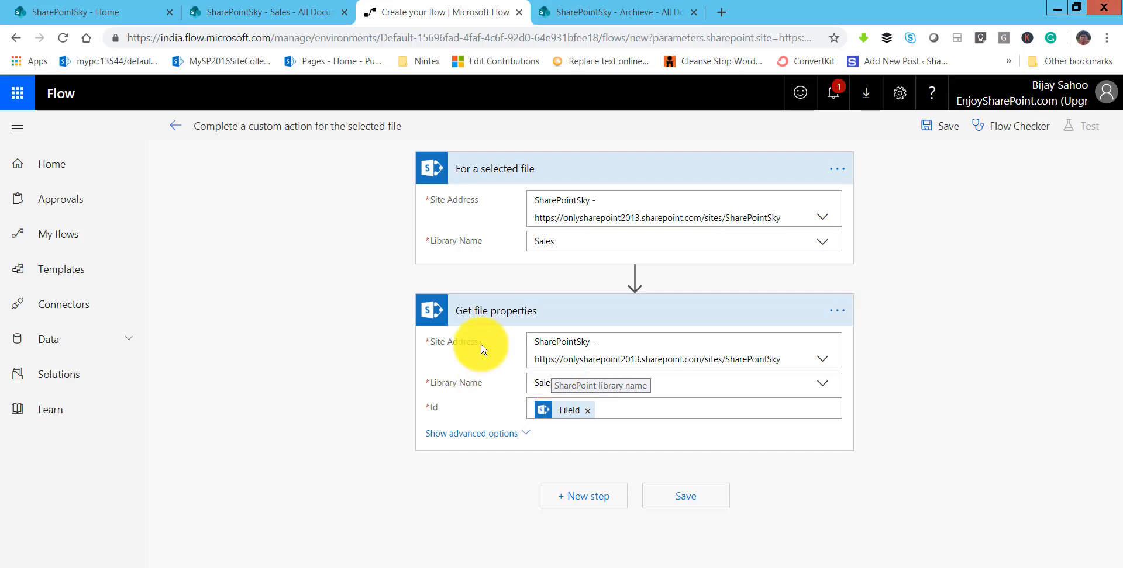
Add a new step after Get file properties using the SharePoint Copy file action, searching for "copy".
left_click(593, 498)
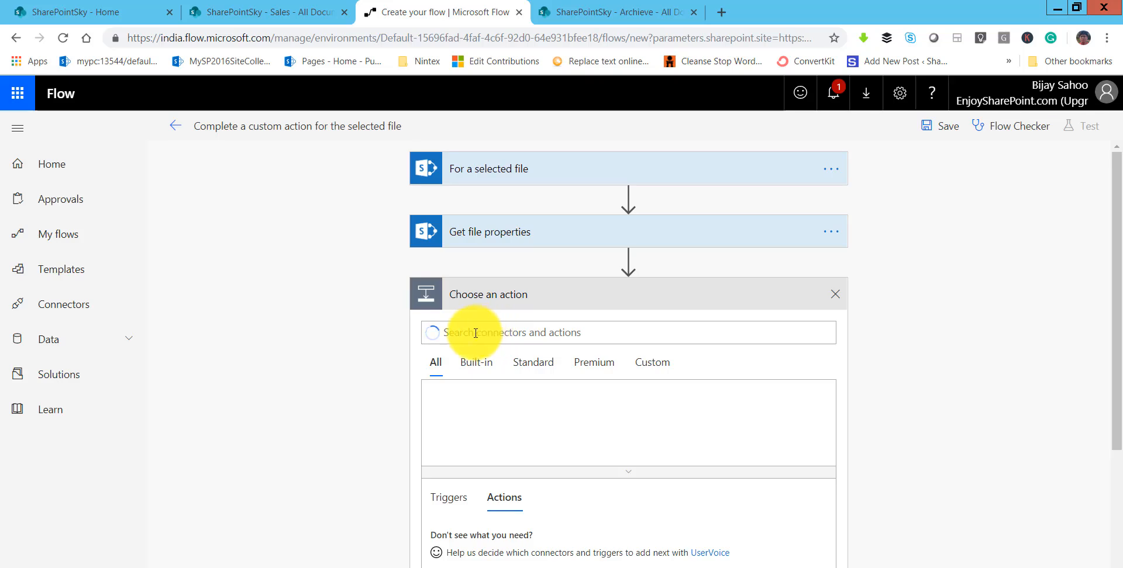
type("copy")
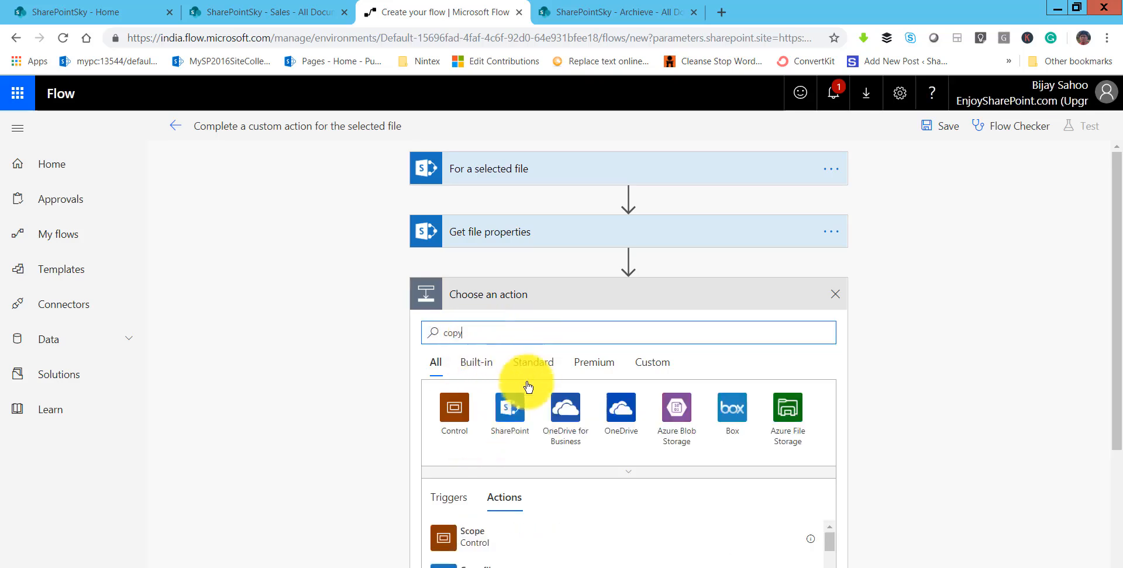
scroll(484, 451, "down", 3)
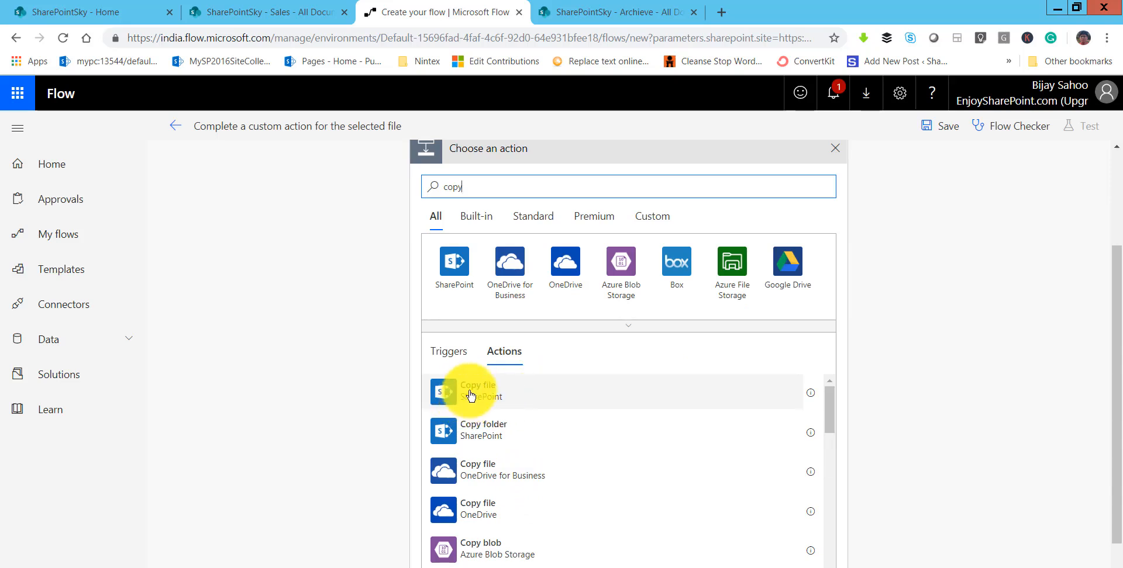
left_click(483, 402)
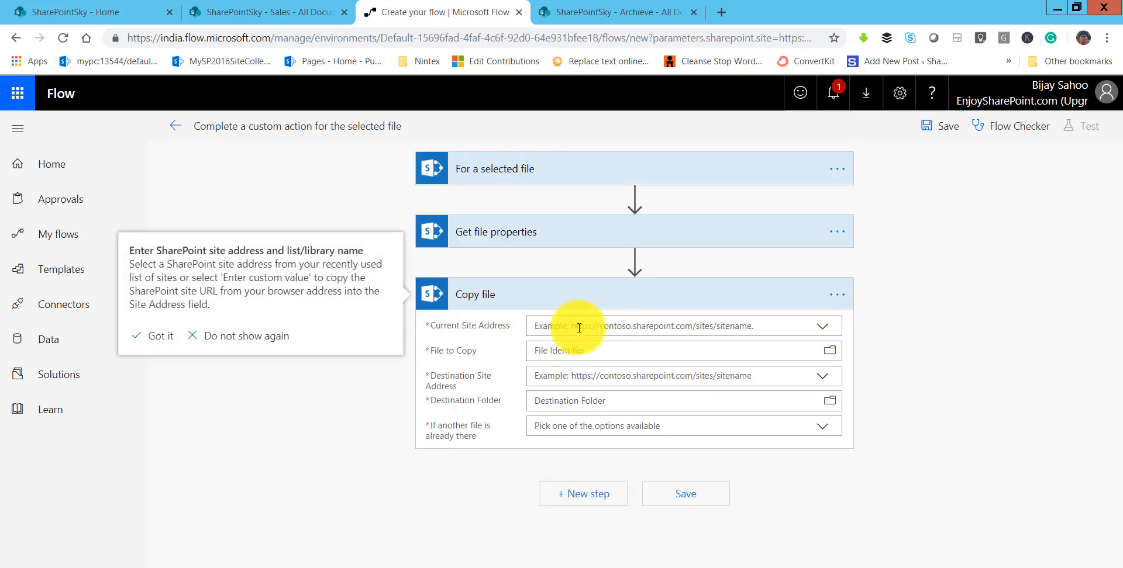
Set the current site address of the Copy file action to the SharePointSky site.
left_click(822, 327)
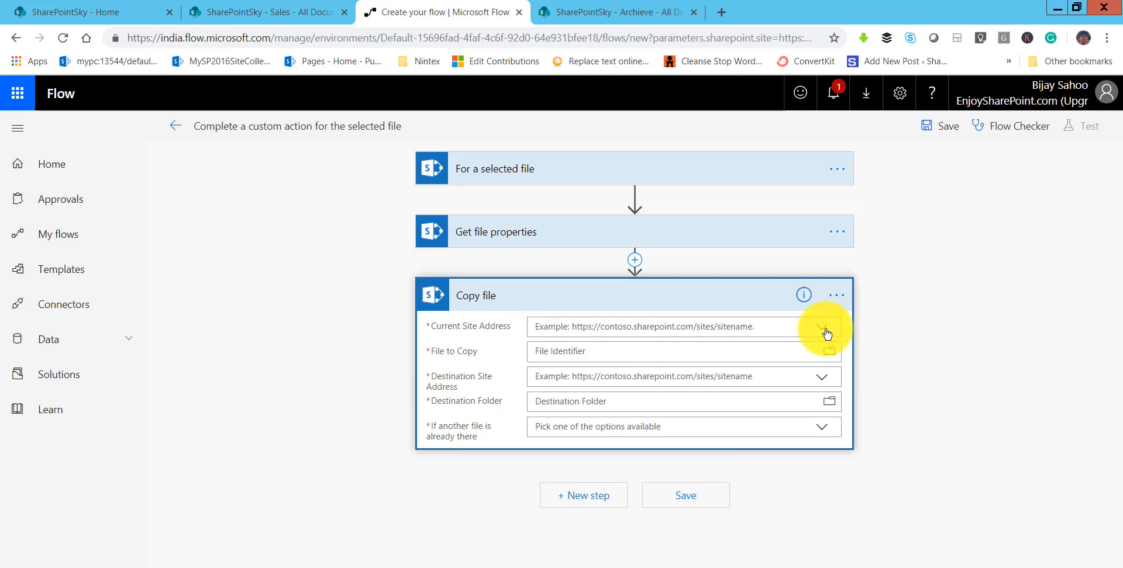
left_click(822, 328)
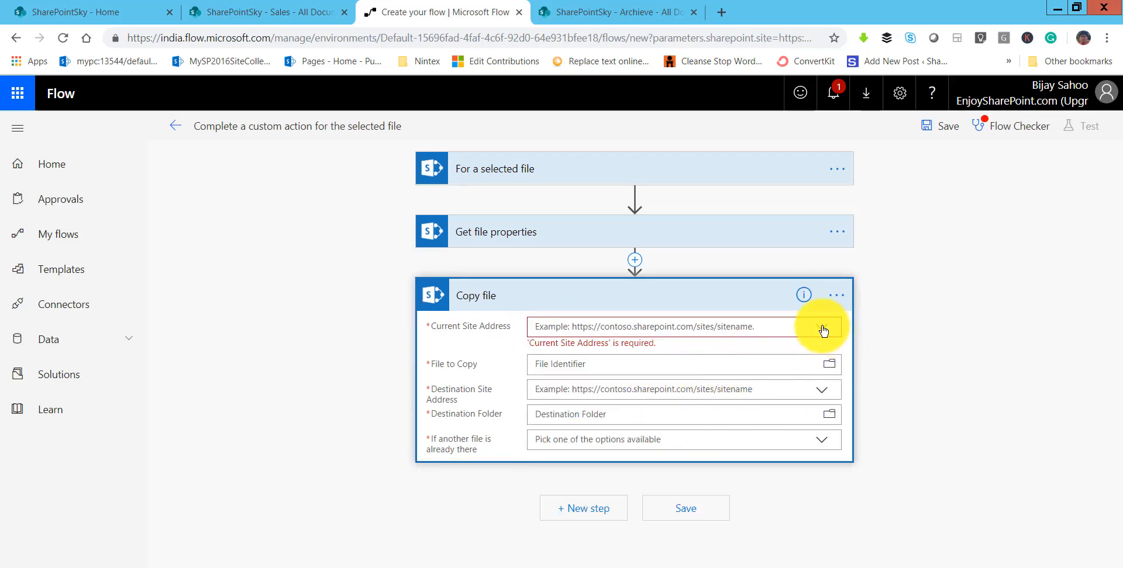
left_click(822, 327)
left_click(672, 406)
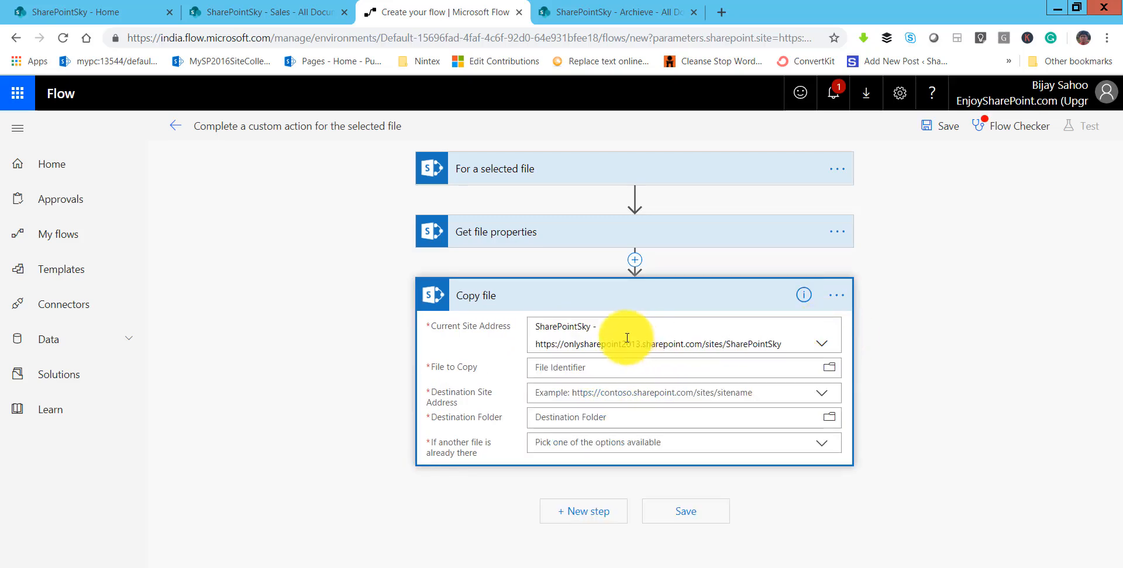
Set the file to copy to the Identifier dynamic content from Get file properties.
left_click(548, 367)
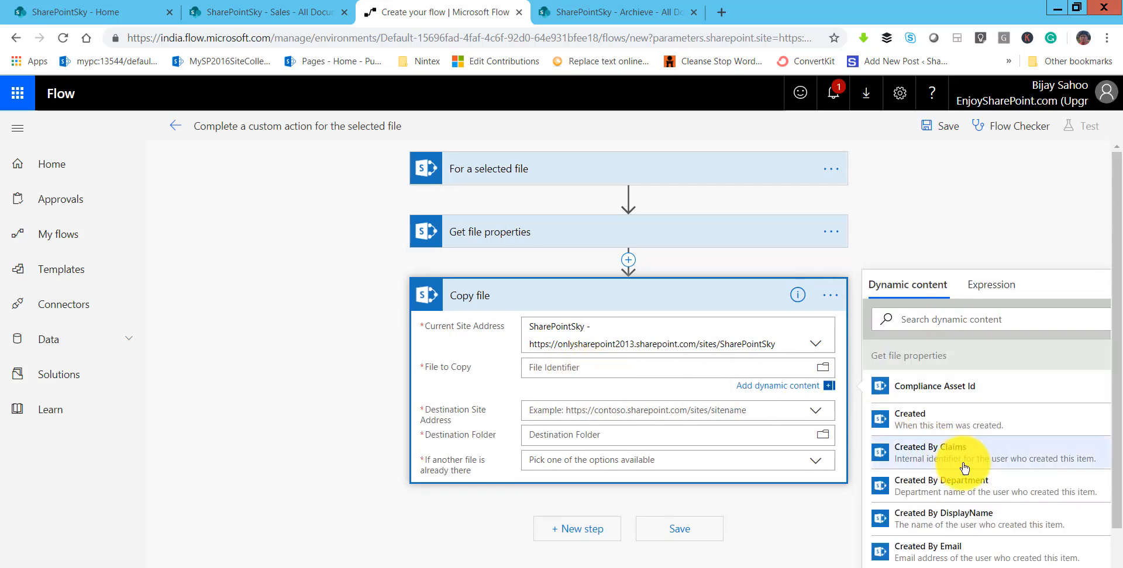
scroll(964, 468, "down", 2)
scroll(963, 468, "down", 3)
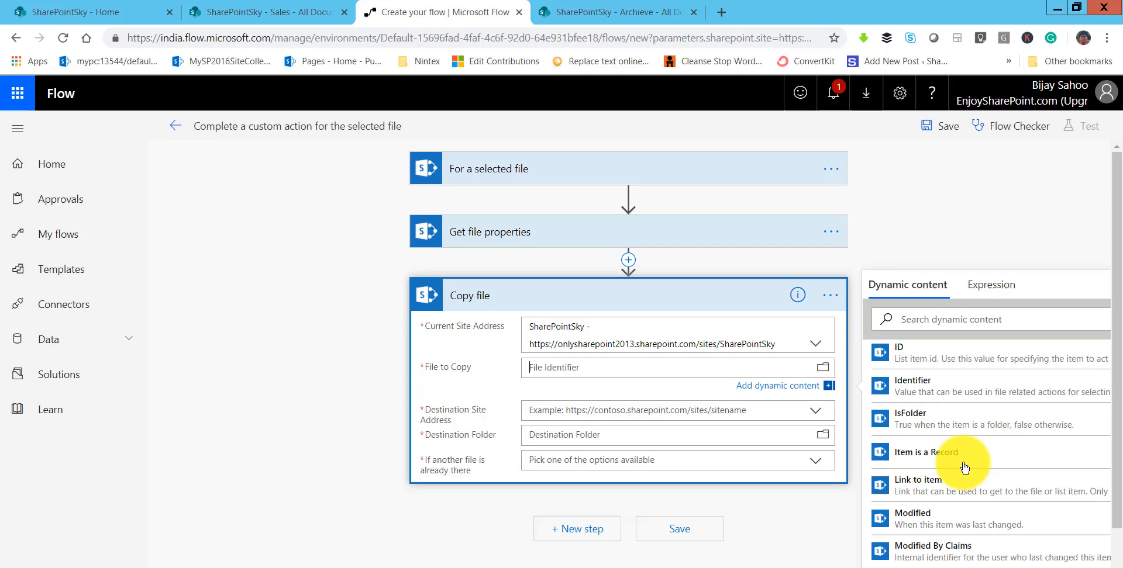
left_click(928, 389)
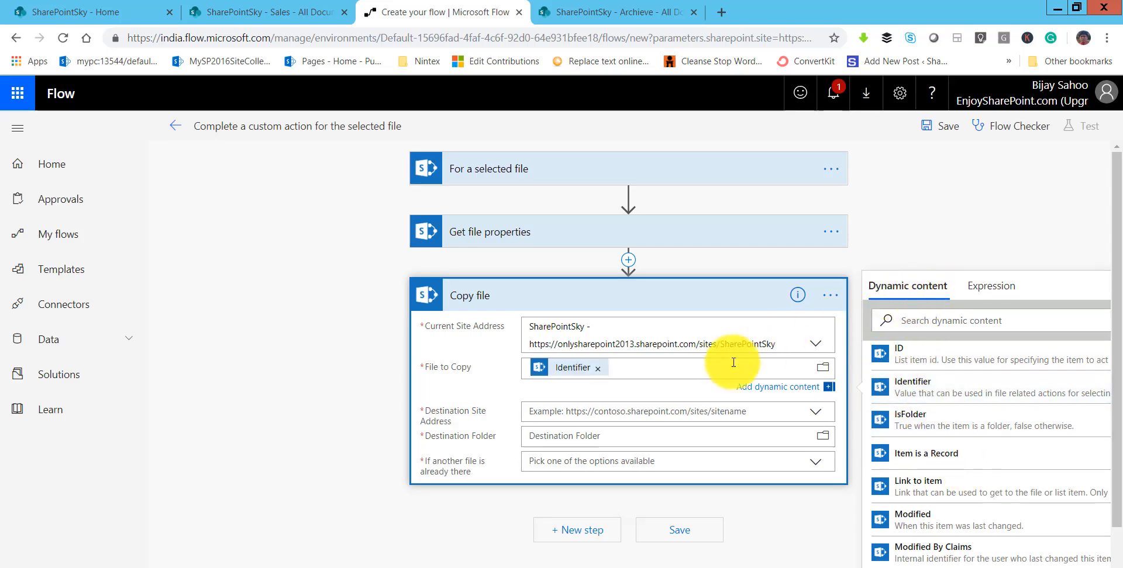
Set the copy destination to the SharePointSky site and its /Archieve folder.
left_click(573, 416)
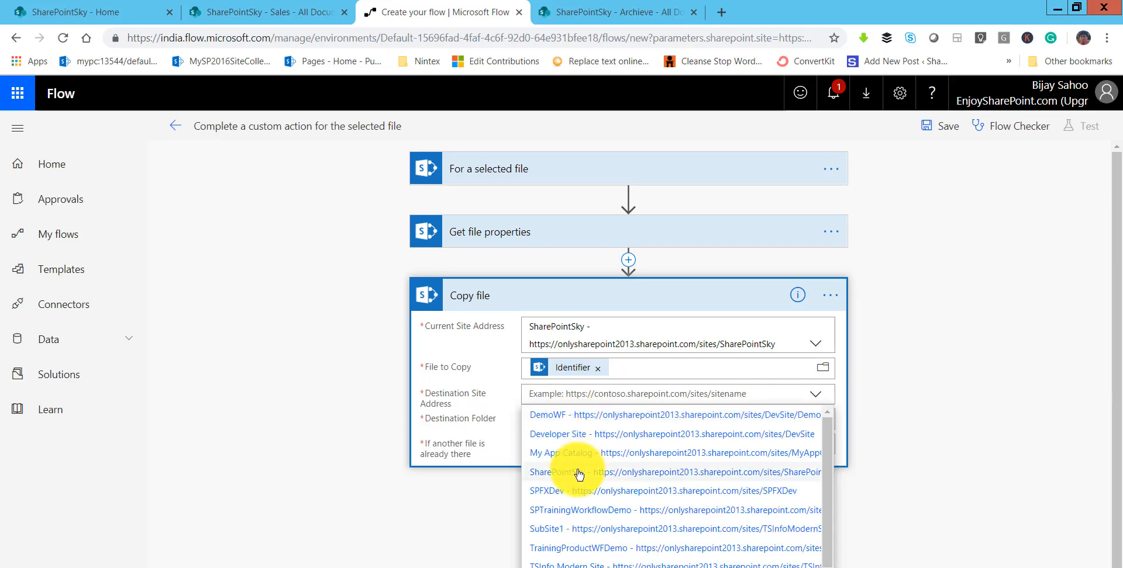
left_click(579, 474)
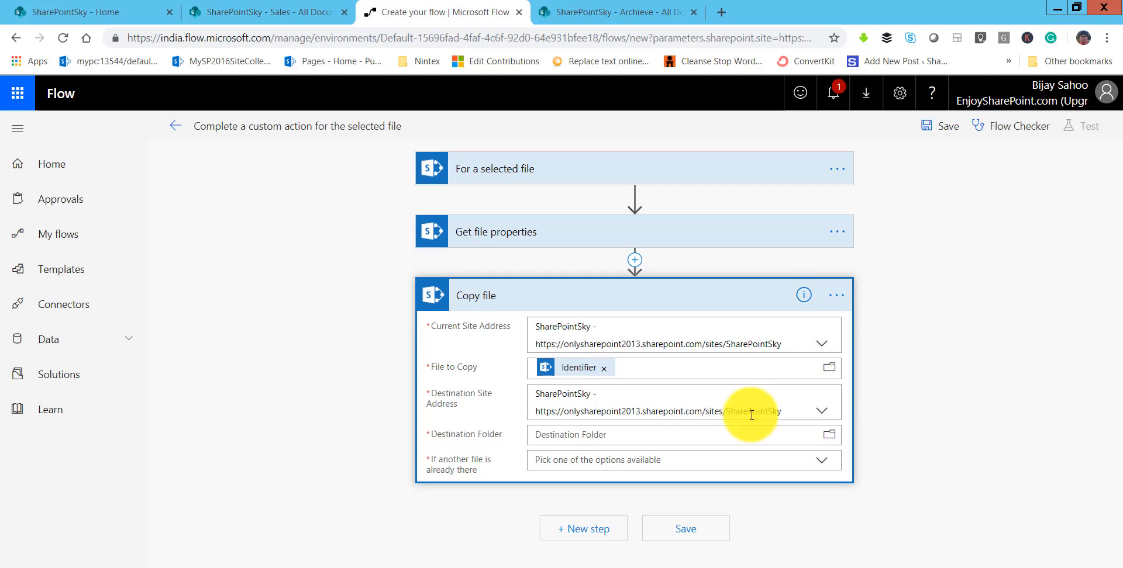
left_click(583, 441)
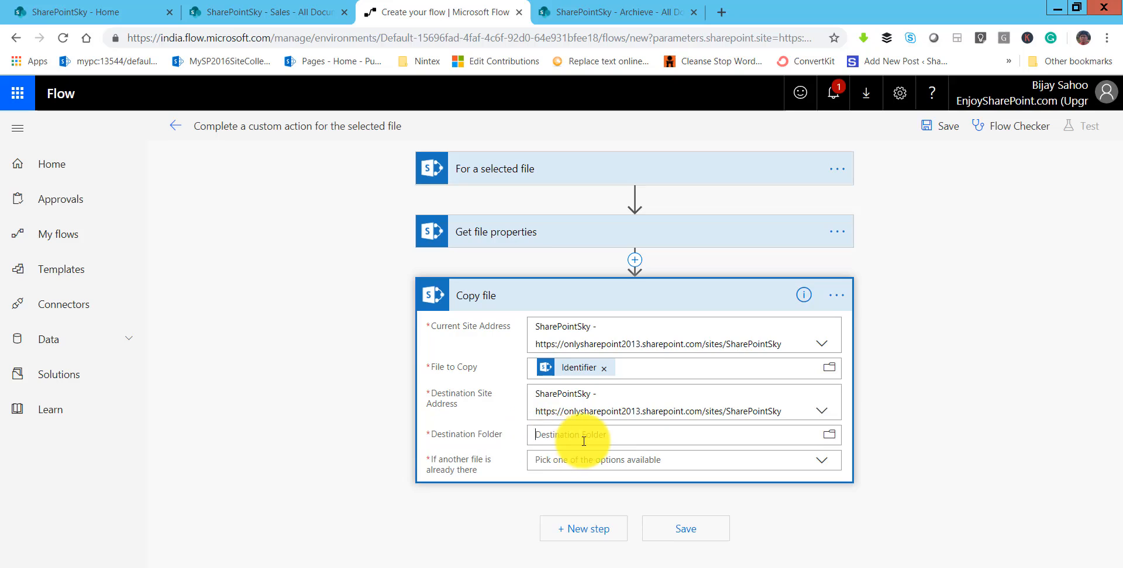
scroll(948, 477, "down", 3)
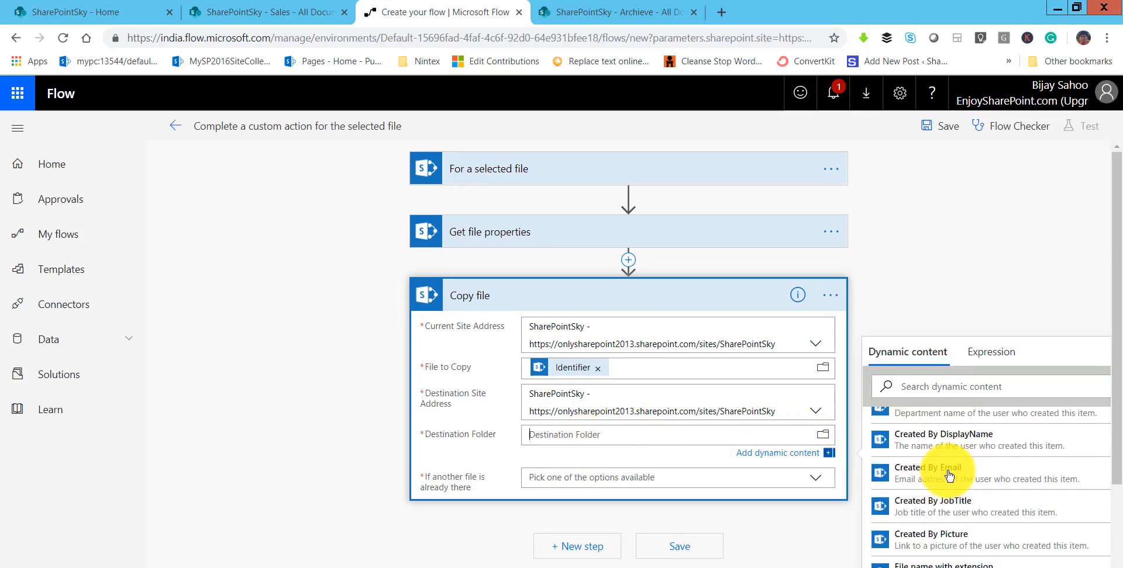
scroll(949, 476, "down", 3)
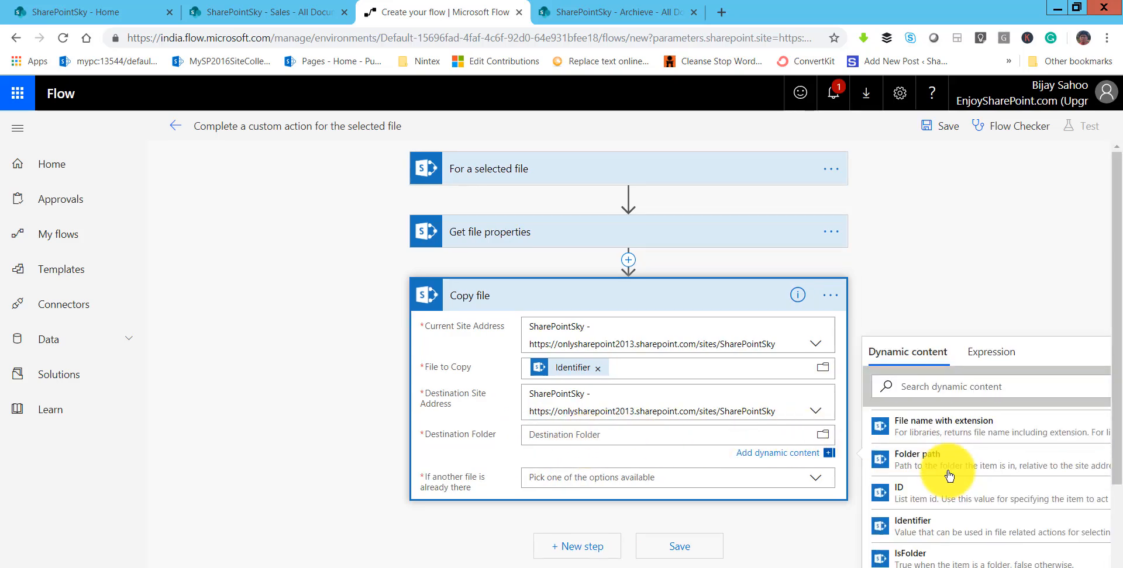
left_click(825, 439)
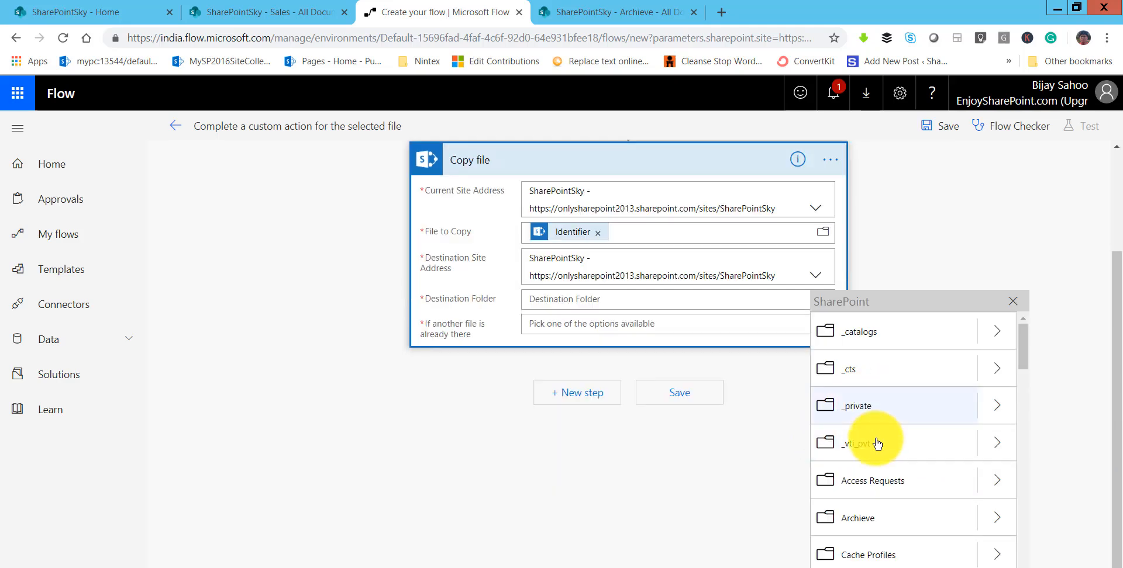
scroll(877, 445, "down", 2)
left_click(869, 373)
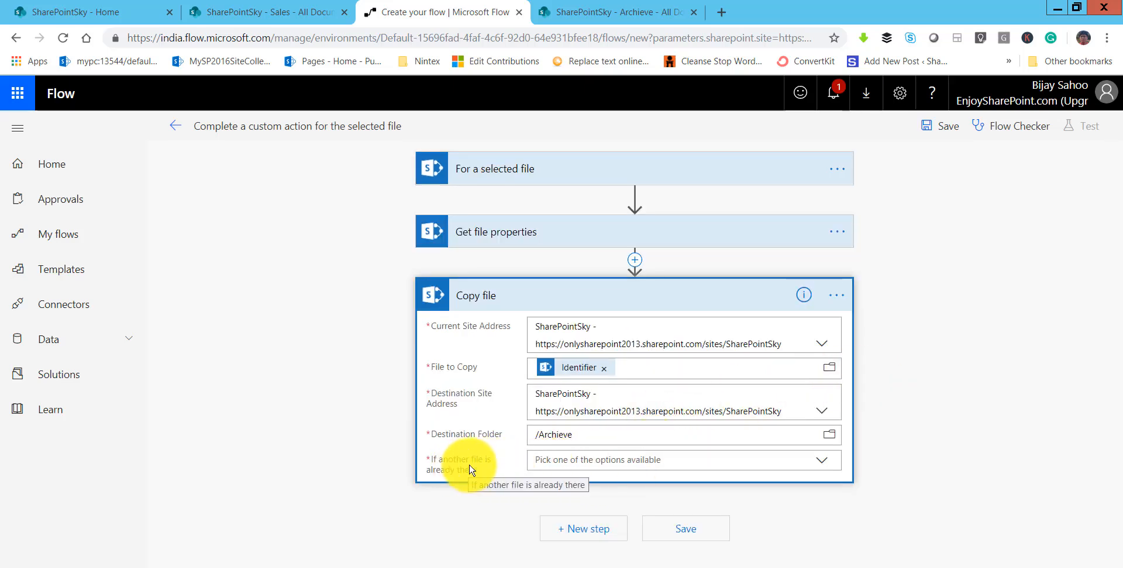
Set the Copy file action to Replace if another file is already there, and save the flow.
left_click(573, 465)
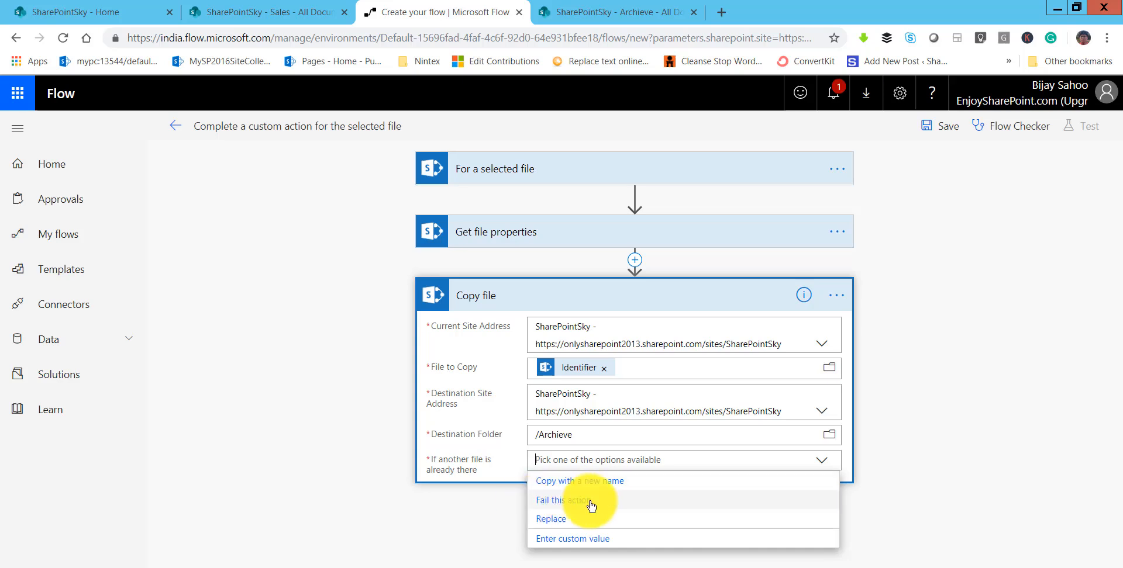
left_click(558, 528)
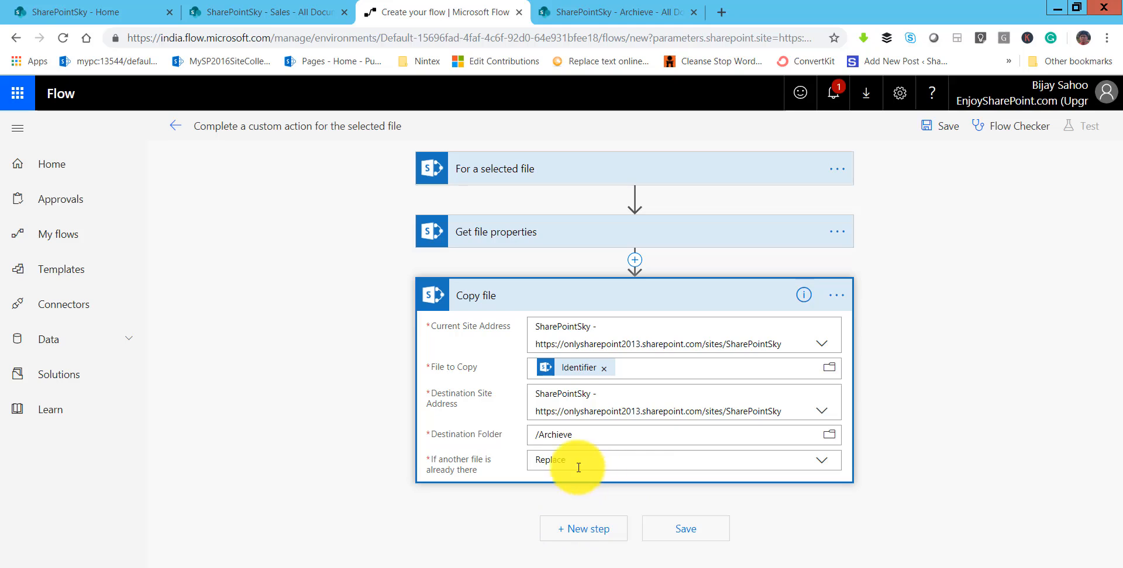
left_click(947, 127)
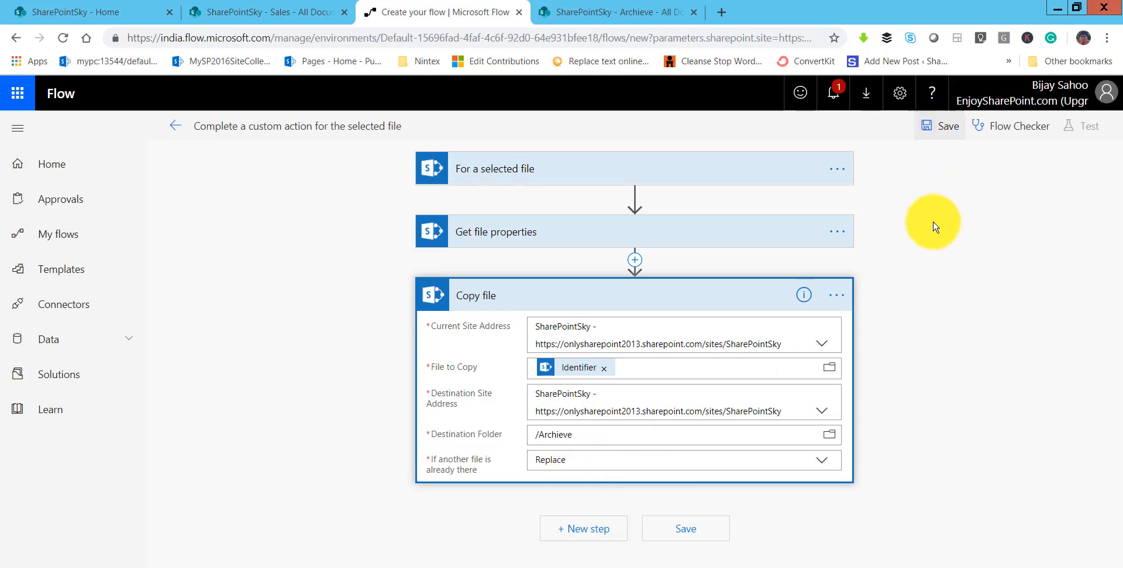
Rename the flow as "Copy File To Archive", save it and return to its details page.
left_click(365, 126)
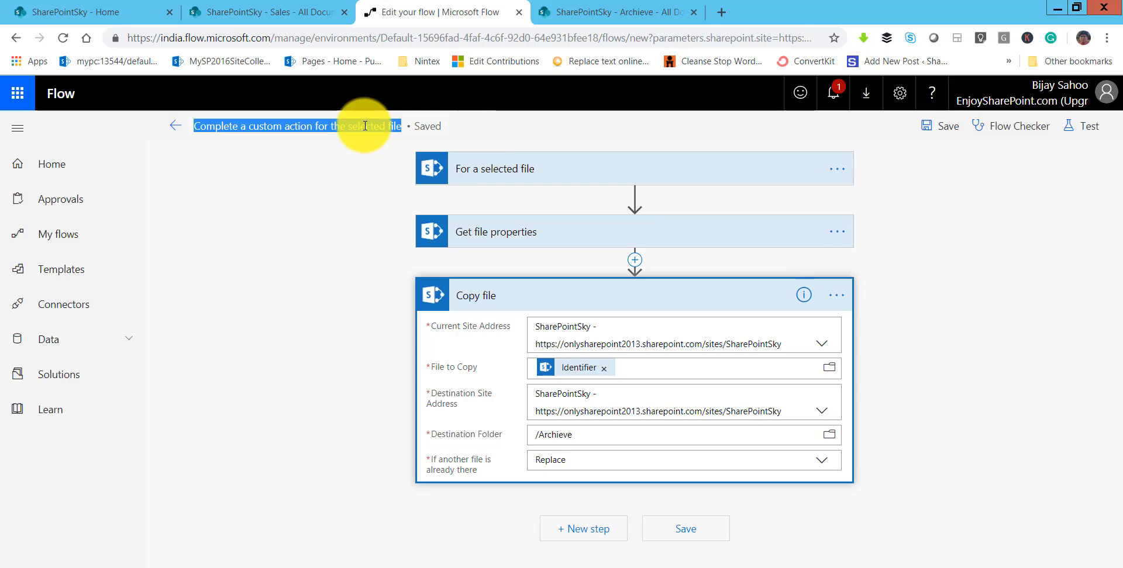
type("Copy File To Archive")
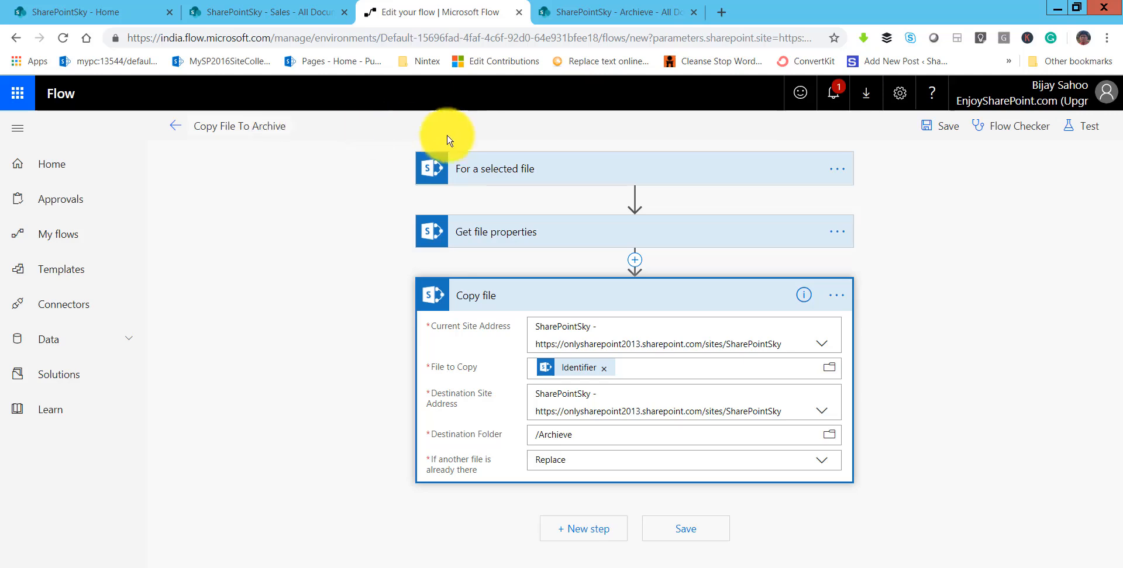
left_click(951, 132)
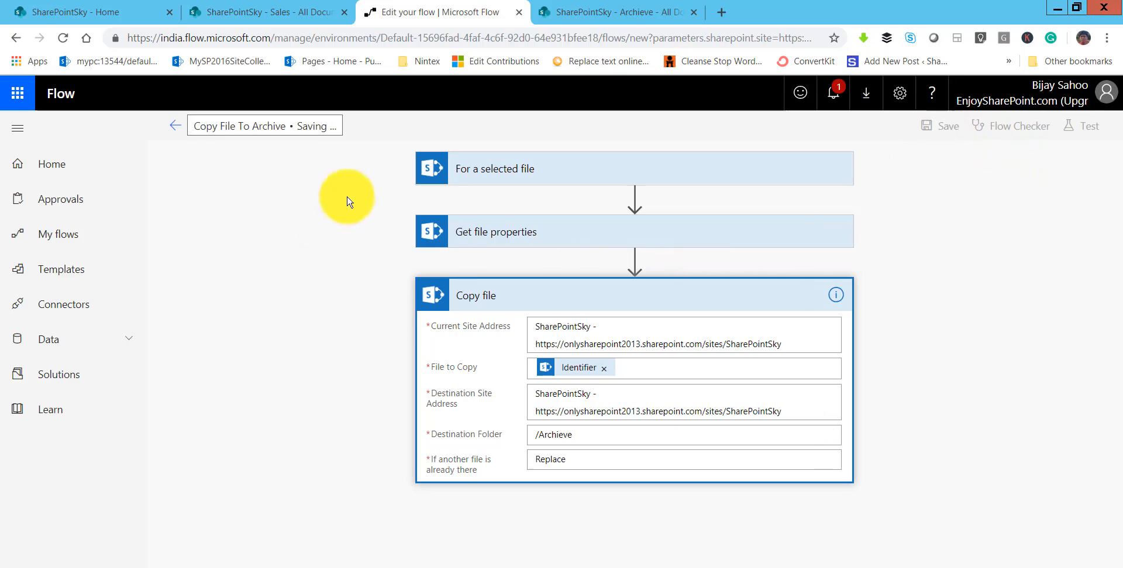
left_click(174, 127)
key("Return")
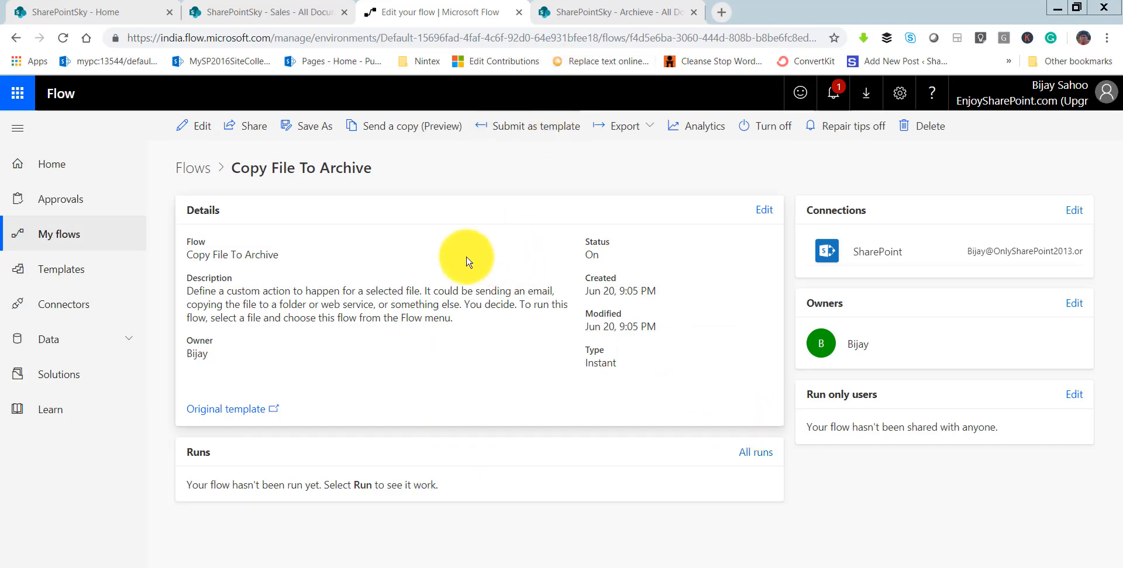
Upload the TimeOut Excel file from the Desktop to the SharePoint Sales library.
left_click(308, 14)
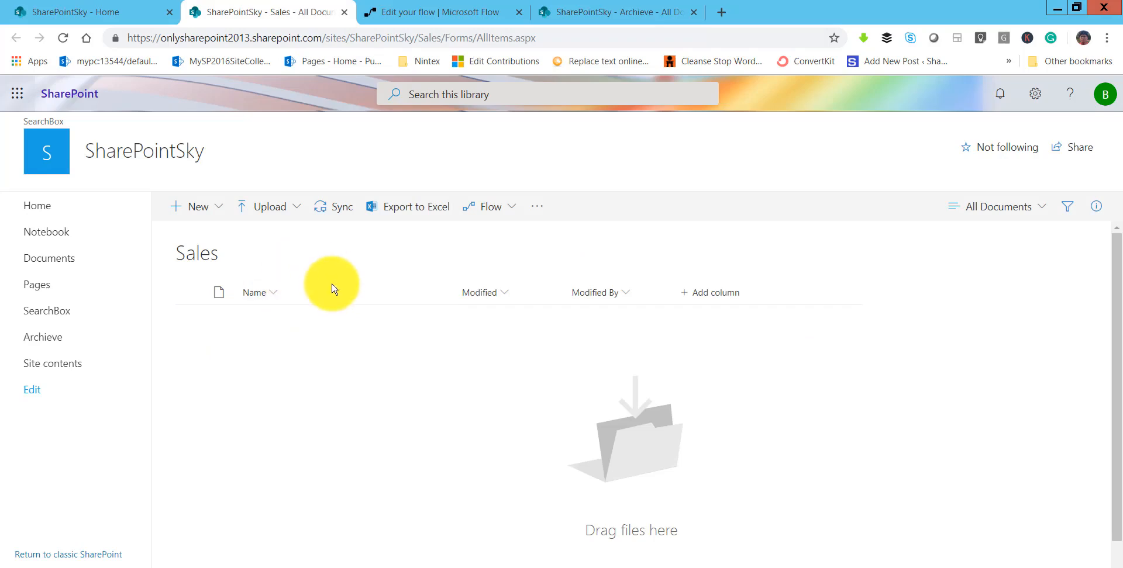
left_click(269, 207)
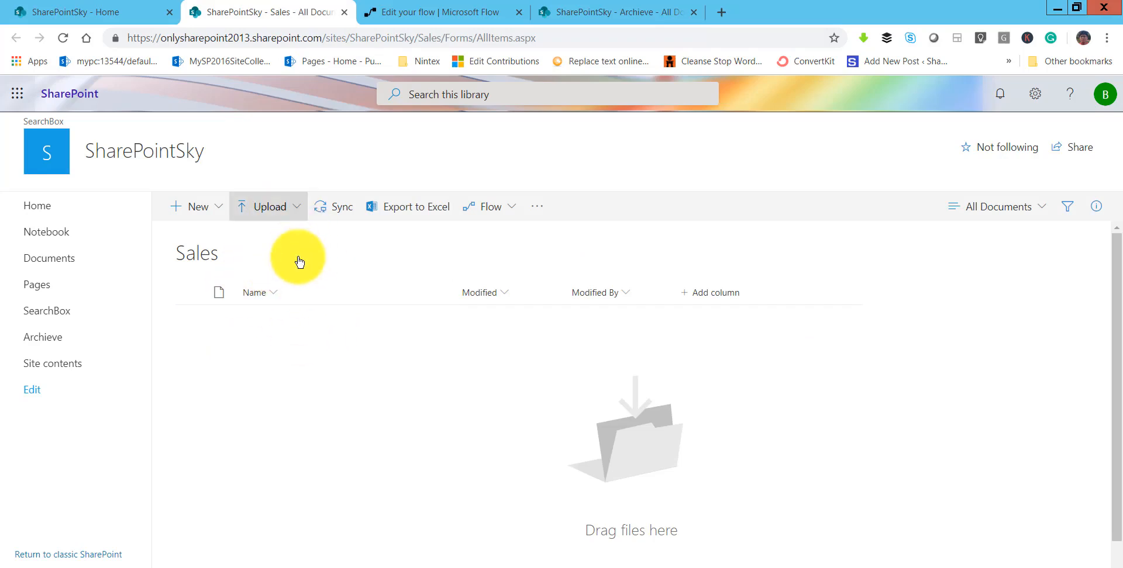
left_click(282, 243)
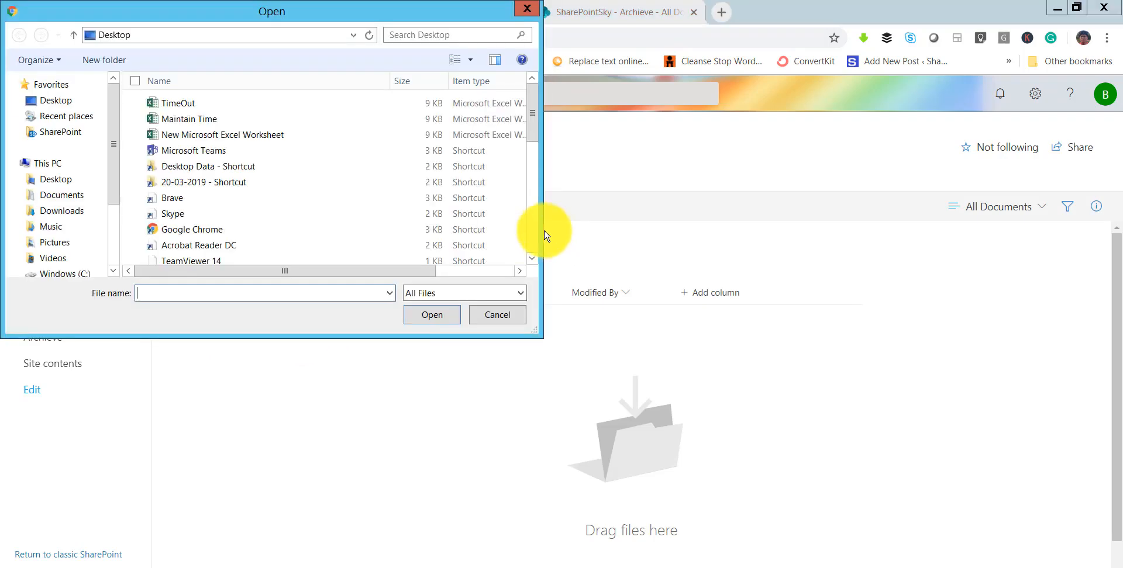
left_click(178, 103)
left_click(418, 314)
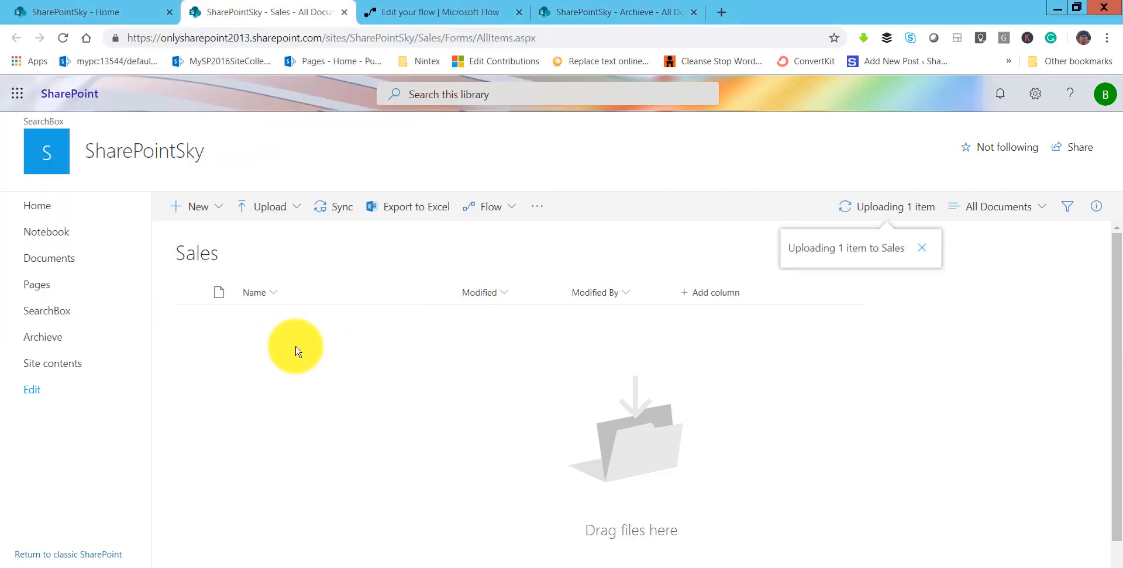
Upload the Maintain Time Excel file from the Desktop to the Sales library and reload the library page.
left_click(282, 222)
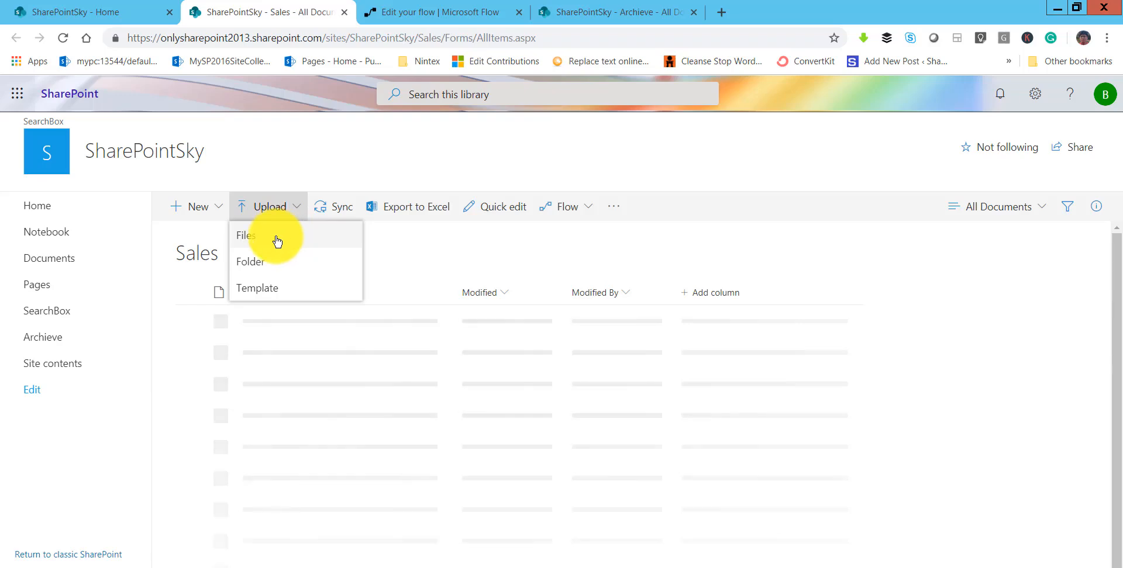
left_click(277, 241)
left_click(175, 119)
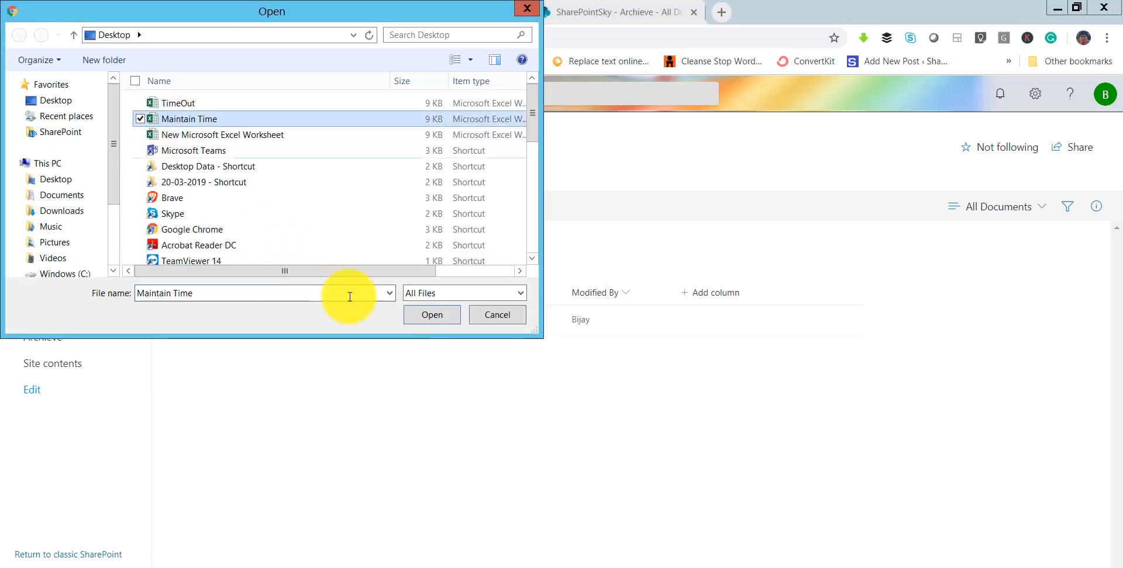
left_click(428, 317)
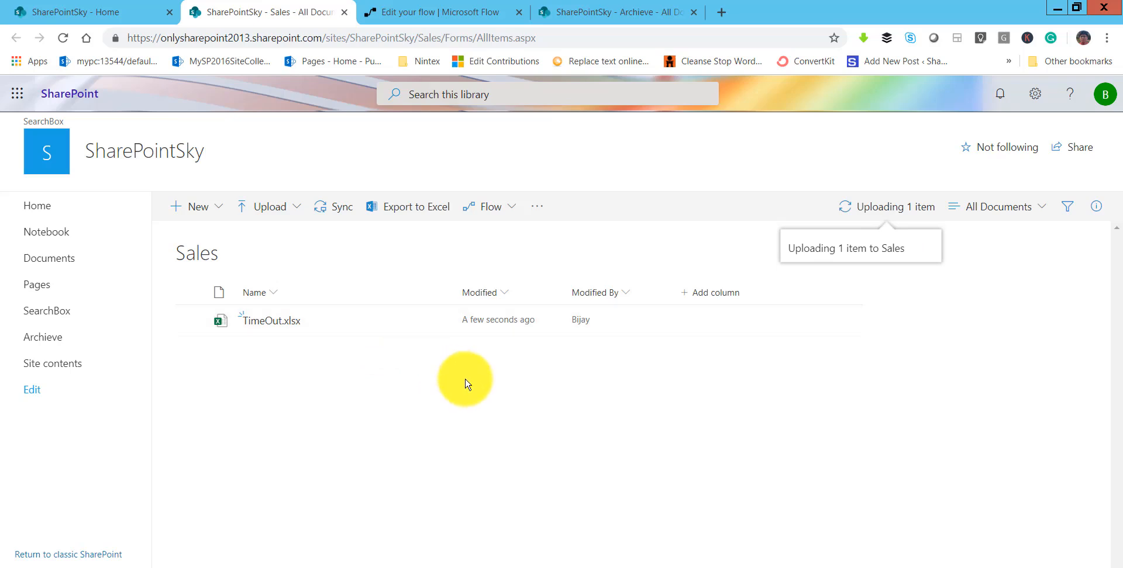
left_click(462, 38)
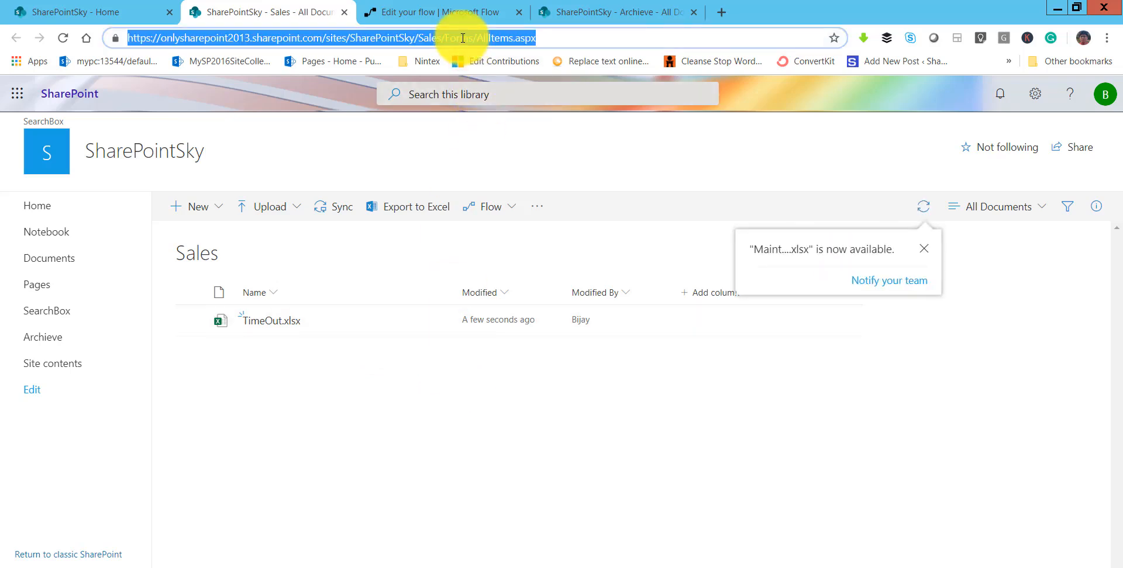
key("Return")
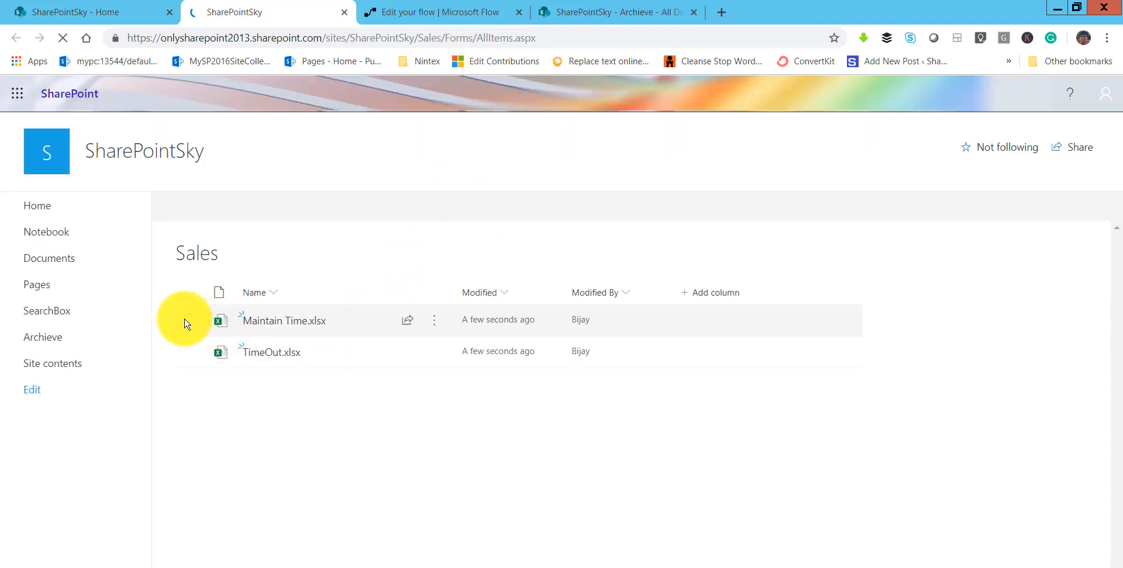
left_click(188, 321)
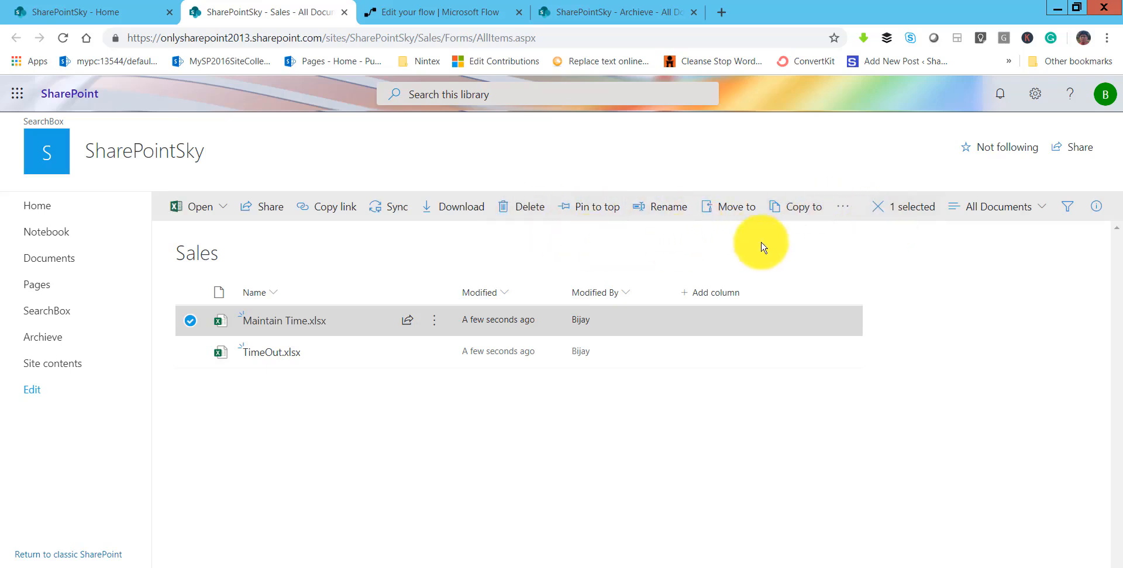
left_click(854, 213)
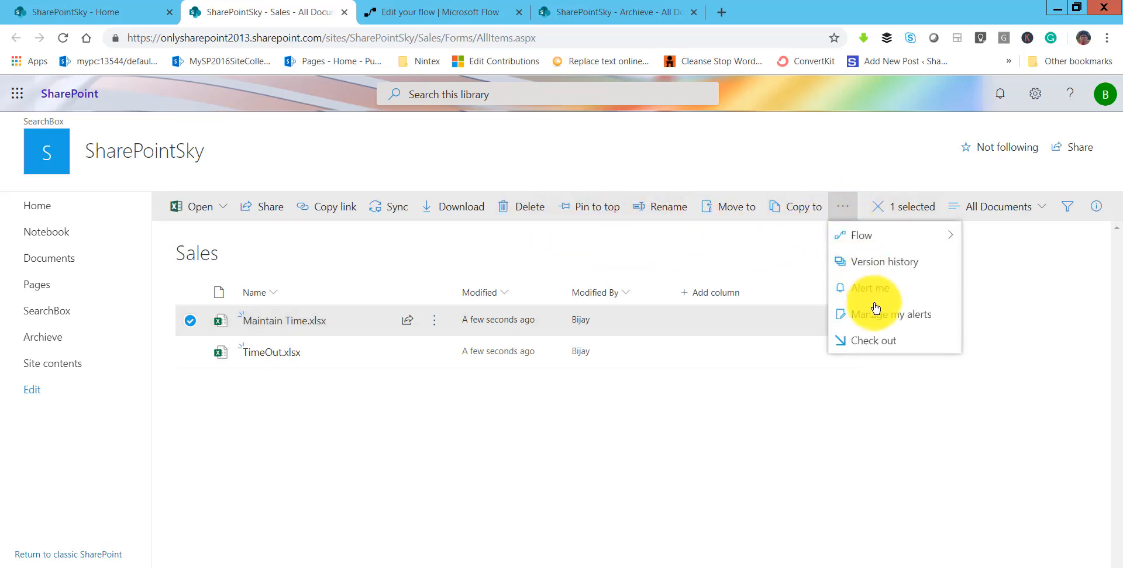
left_click(643, 246)
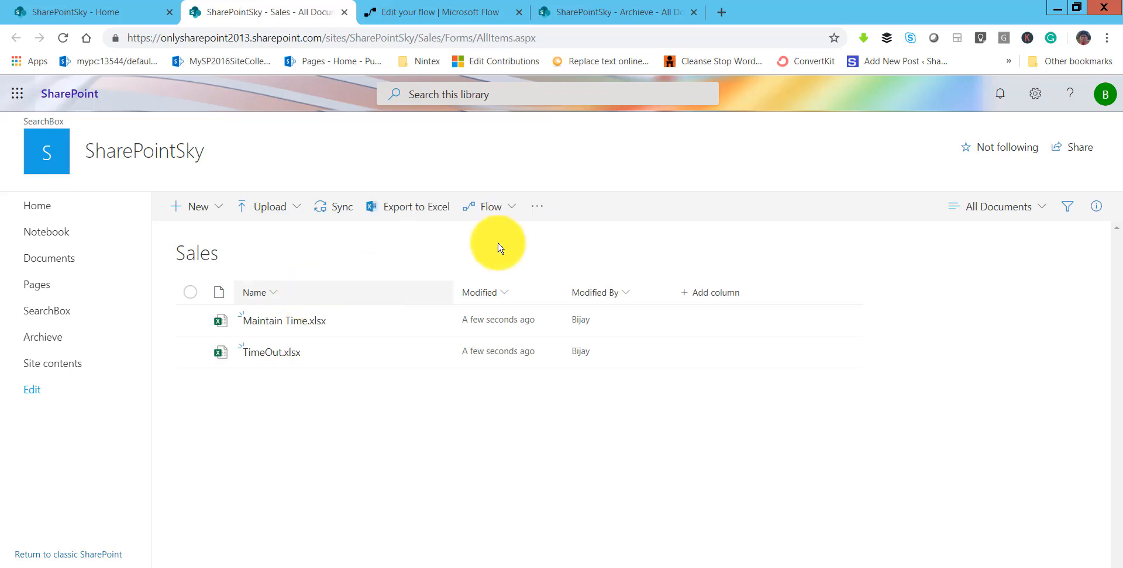
Run the "Copy File To Archive" flow on Maintain Time.xlsx in the Sales library.
left_click(193, 322)
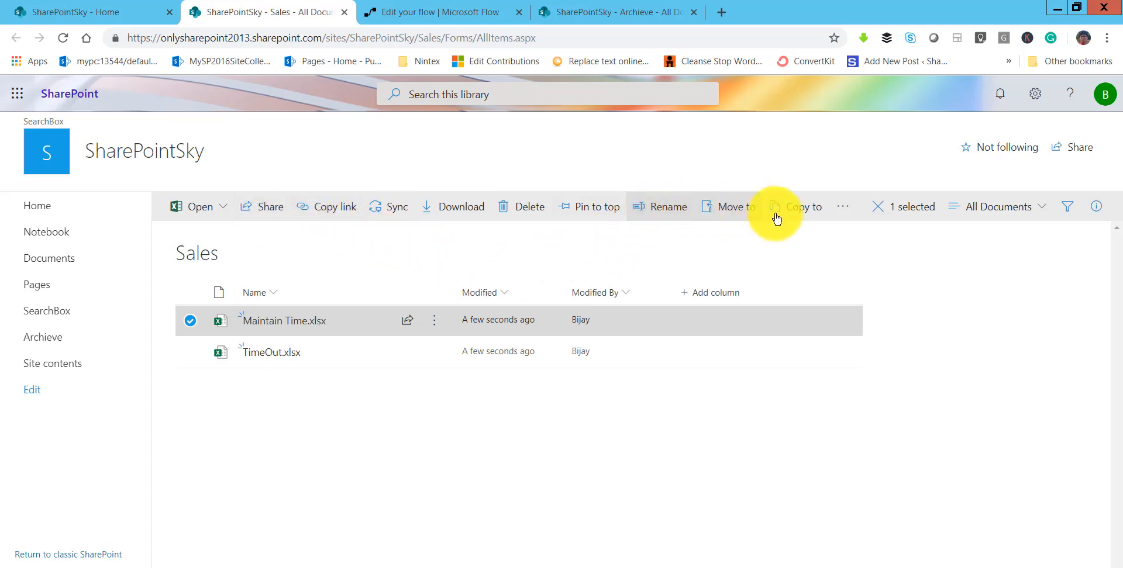
left_click(843, 211)
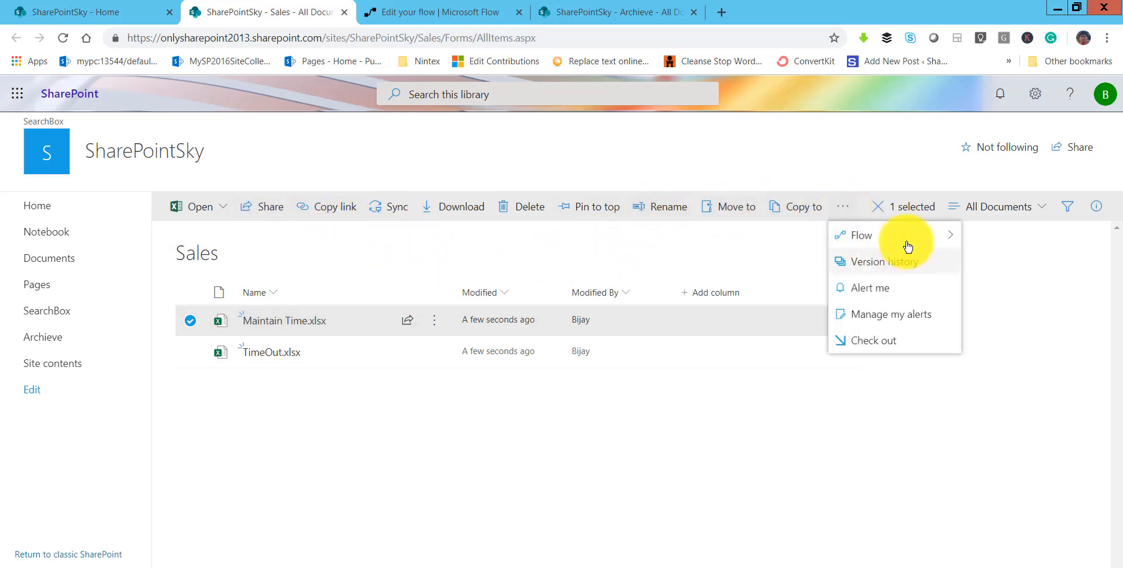
mouse_move(934, 242)
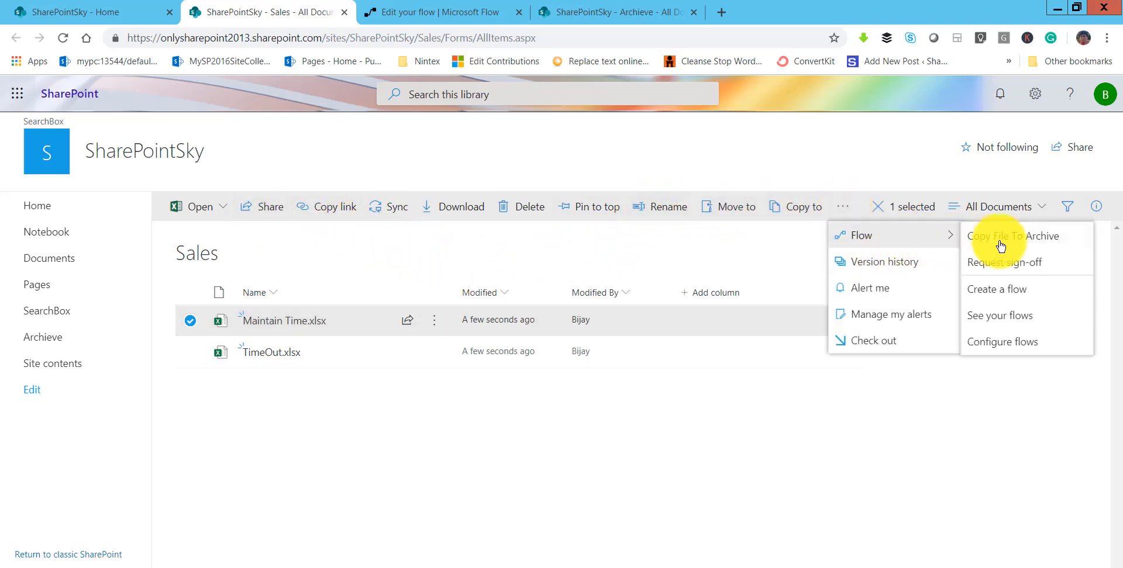
left_click(1032, 246)
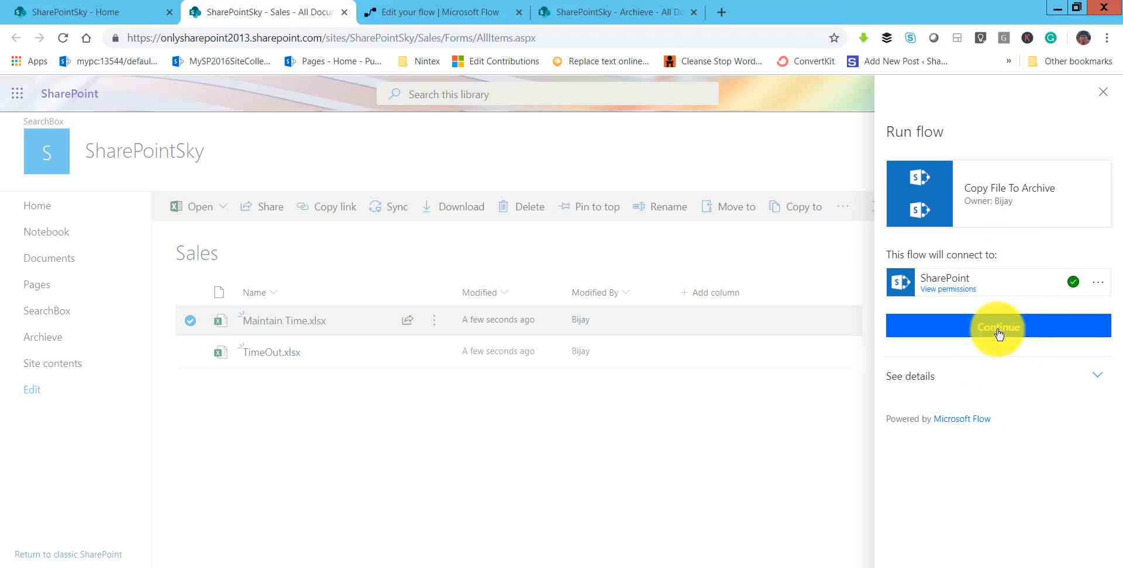
left_click(998, 330)
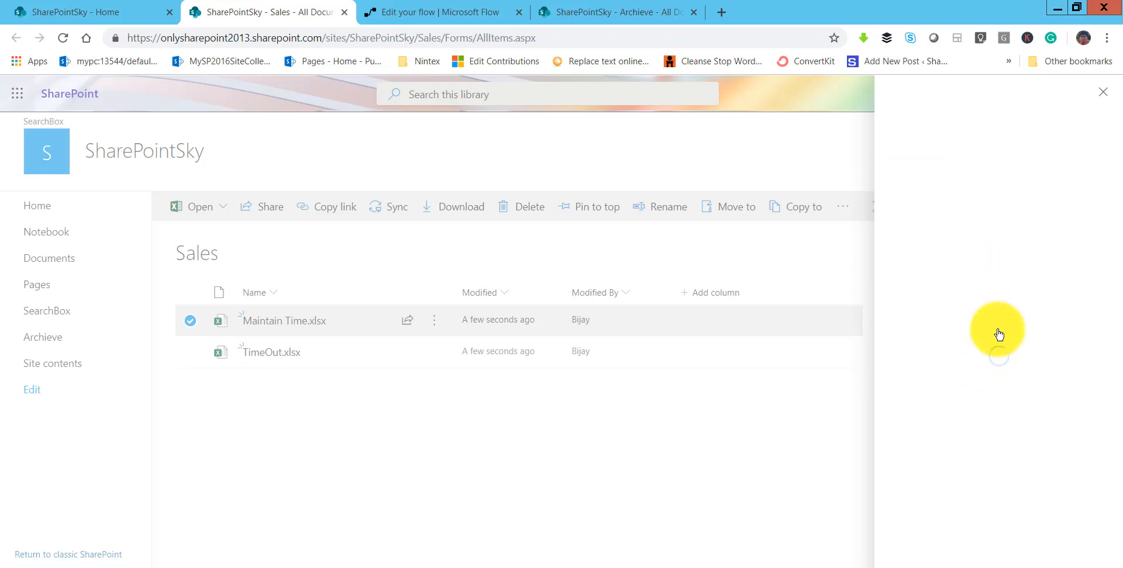
left_click(935, 263)
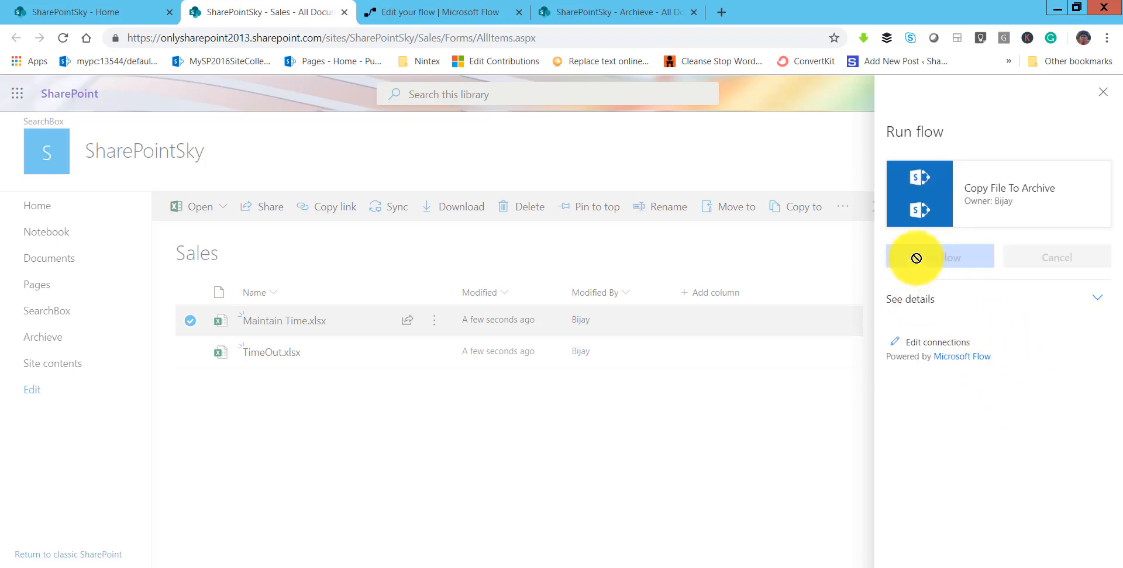
left_click(998, 276)
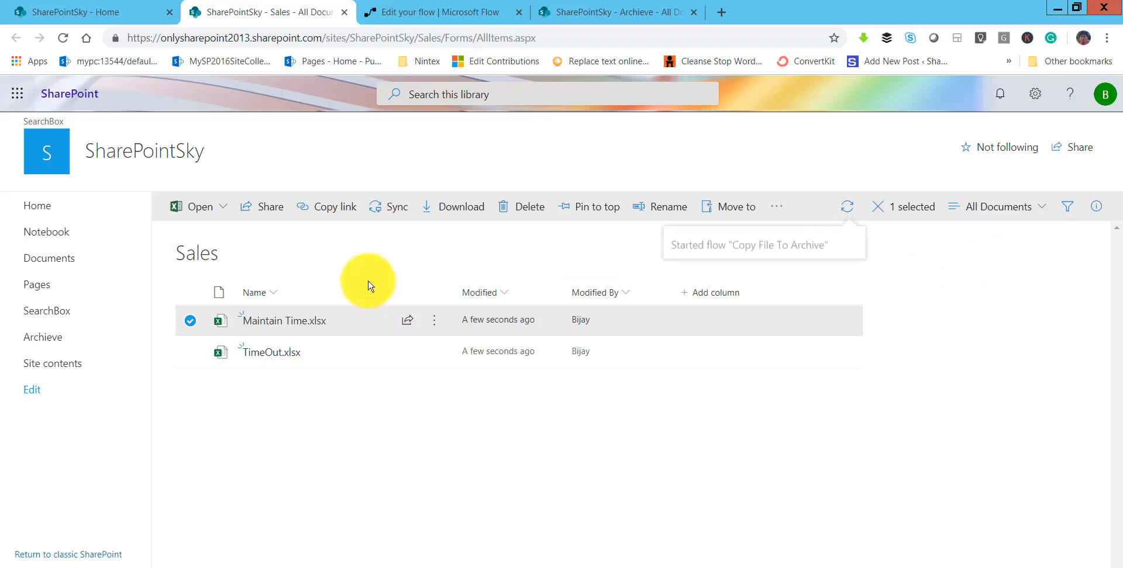
Reload the Archieve library and check it for the copied Maintain Time.xlsx file.
left_click(584, 19)
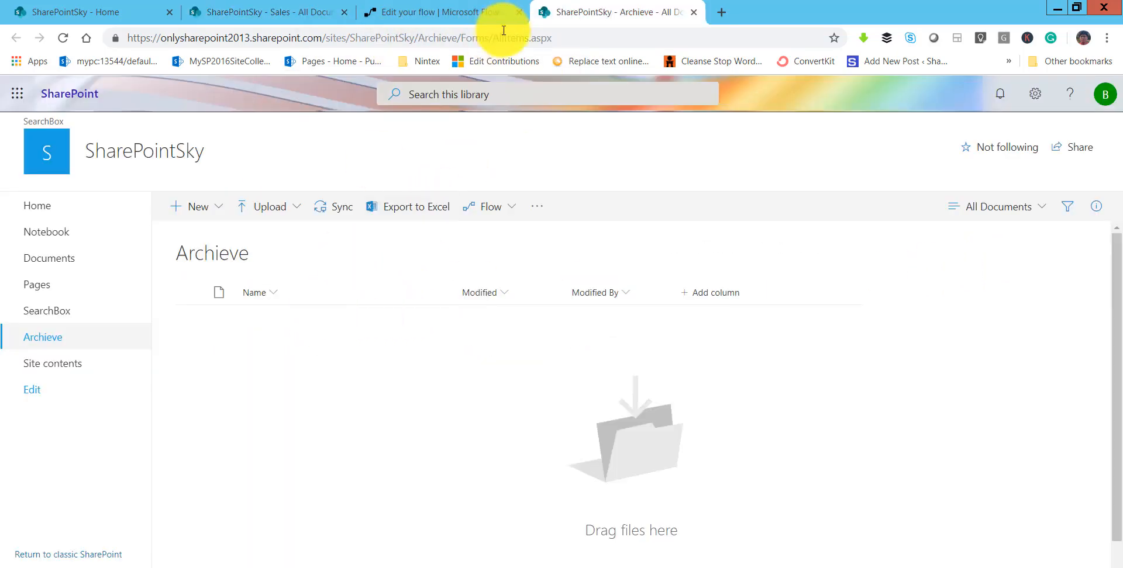
left_click(564, 35)
left_click(569, 36)
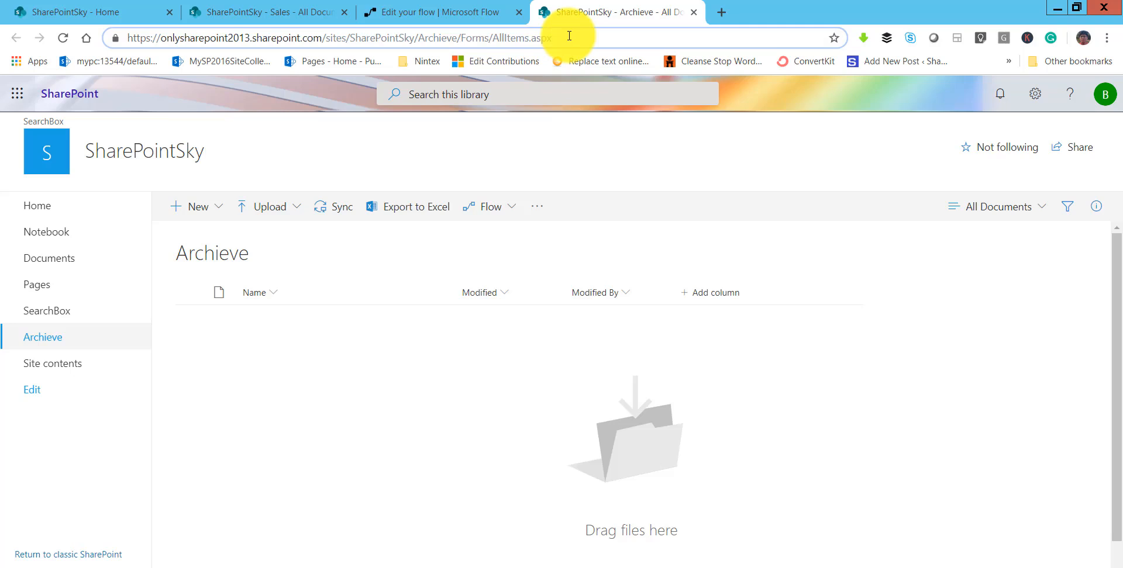
key("Return")
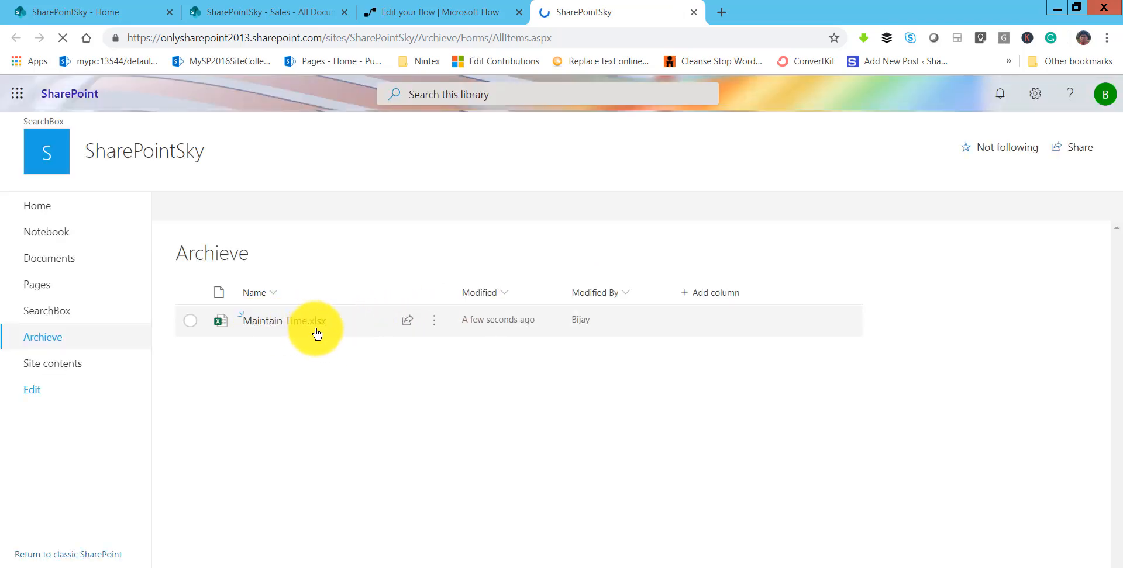
Reload the details page of the Copy File To Archive flow and inspect its latest run.
left_click(409, 12)
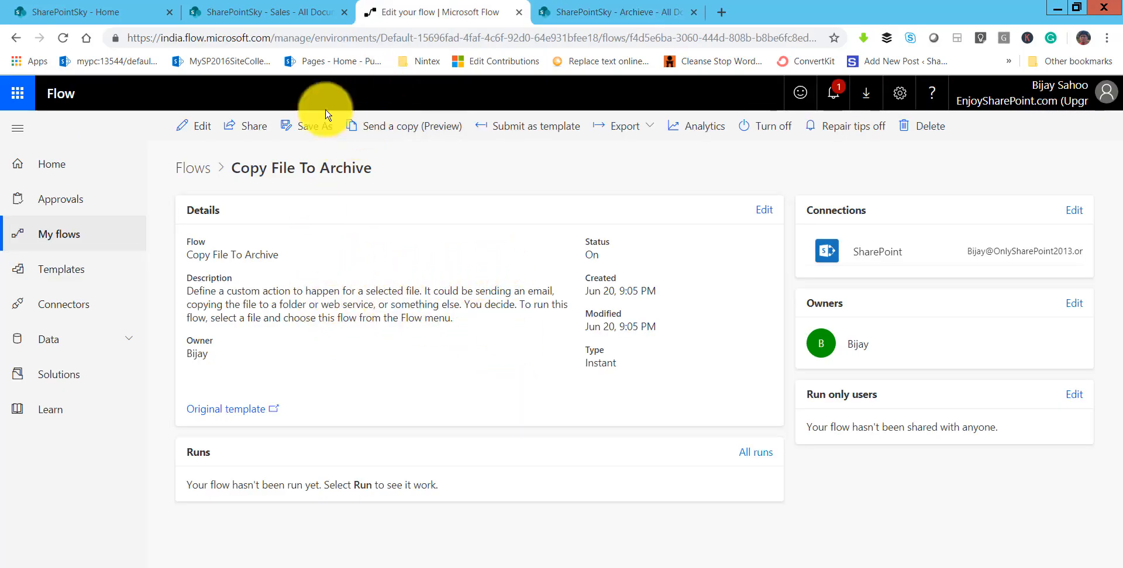
left_click(388, 41)
key("Return")
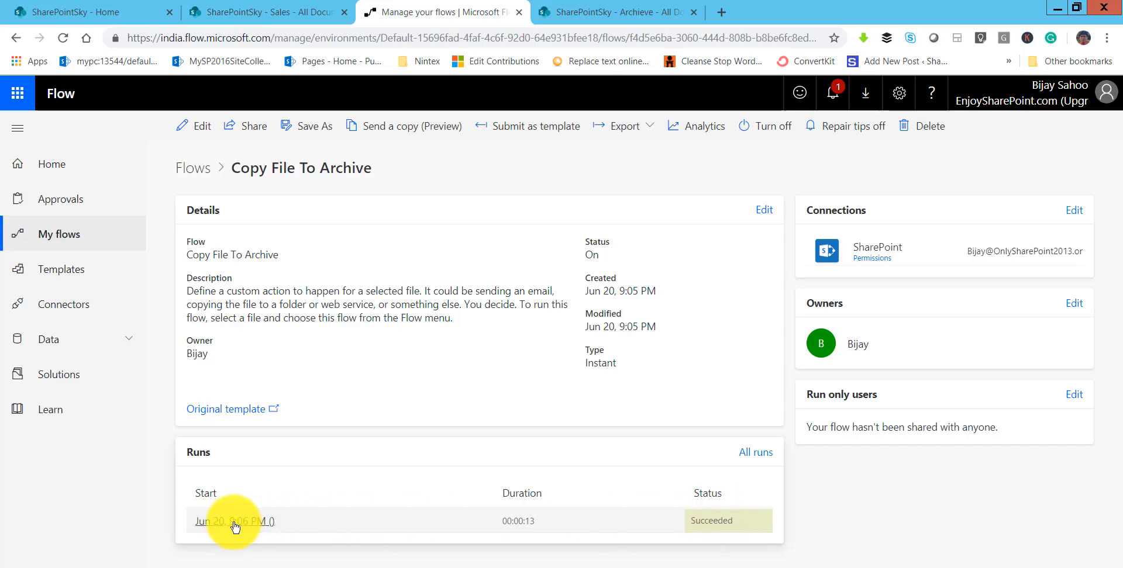
left_click(234, 523)
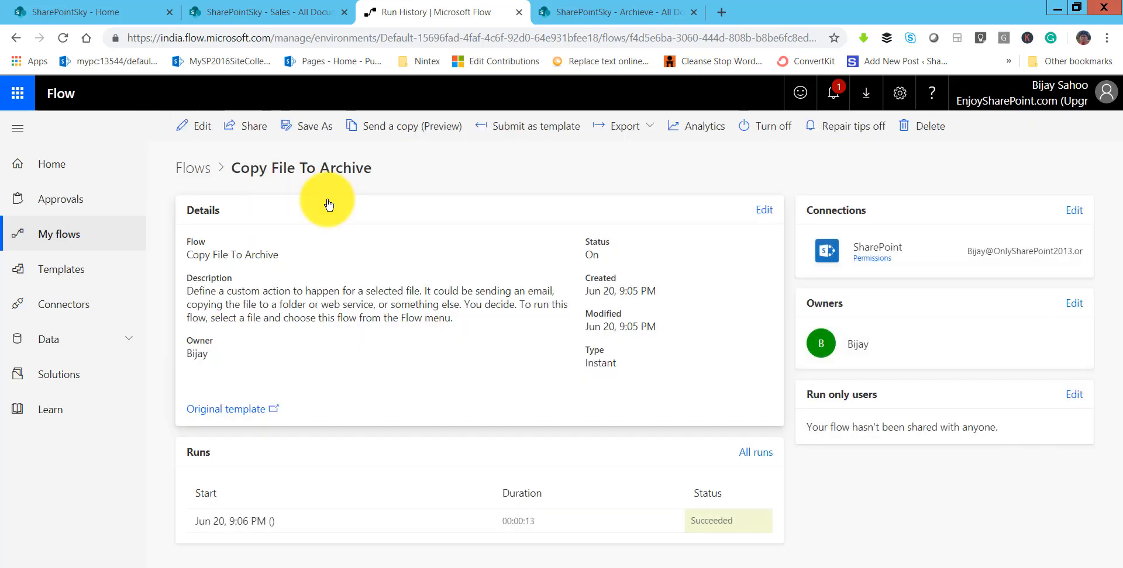
Create a new flow for the Sales library from the "Complete a custom action for the selected file" template.
left_click(301, 11)
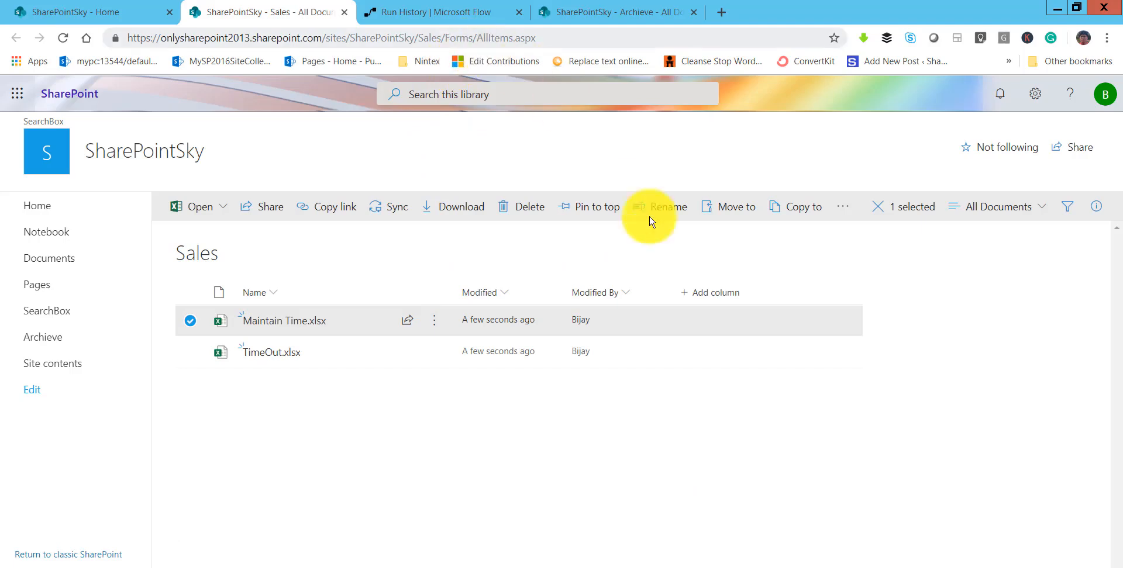
left_click(202, 322)
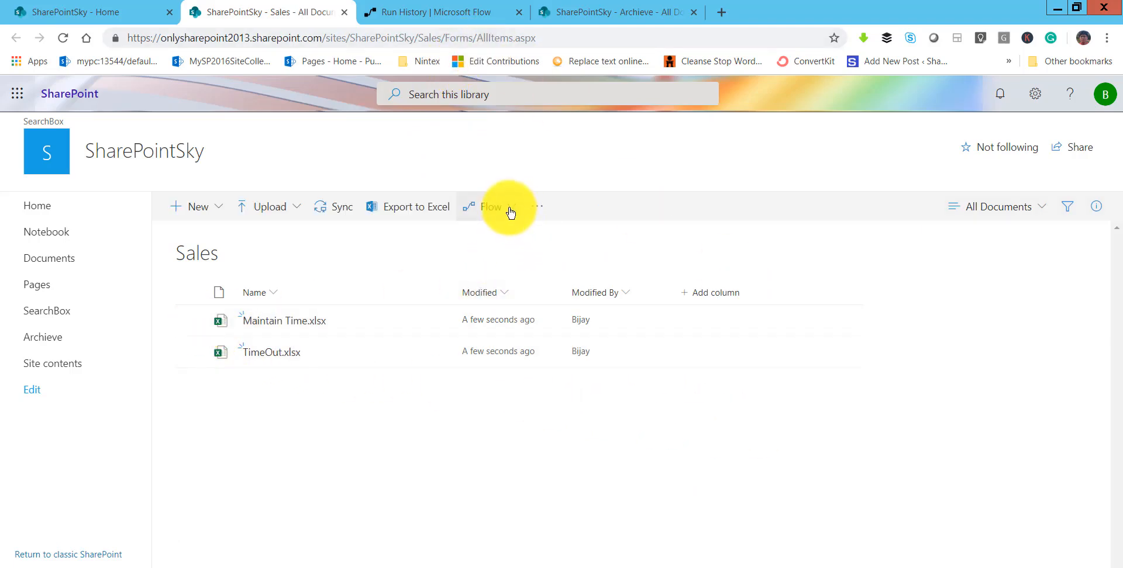
left_click(509, 210)
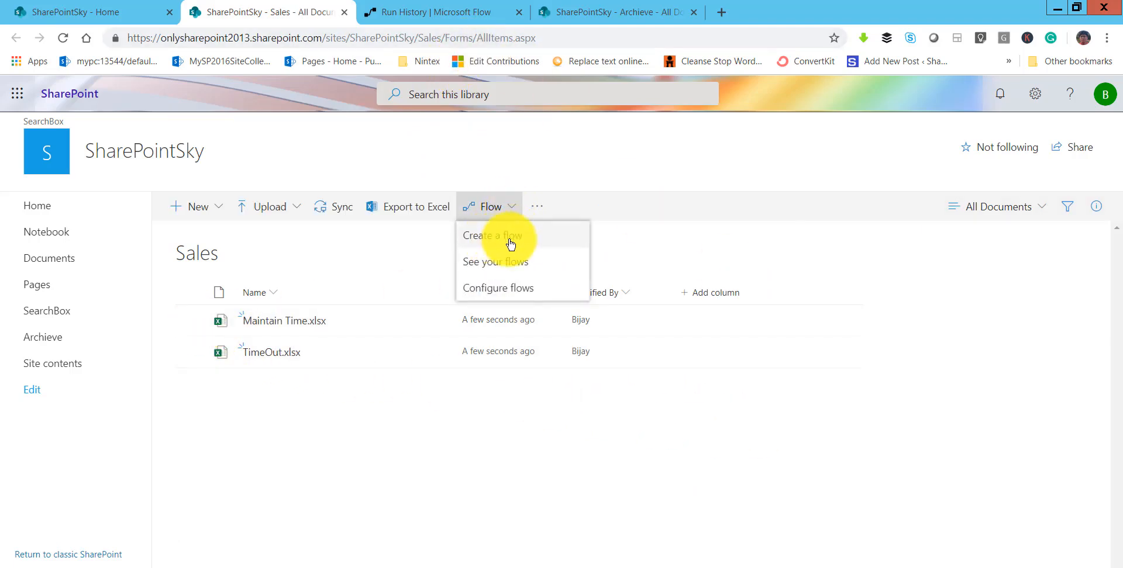
left_click(511, 245)
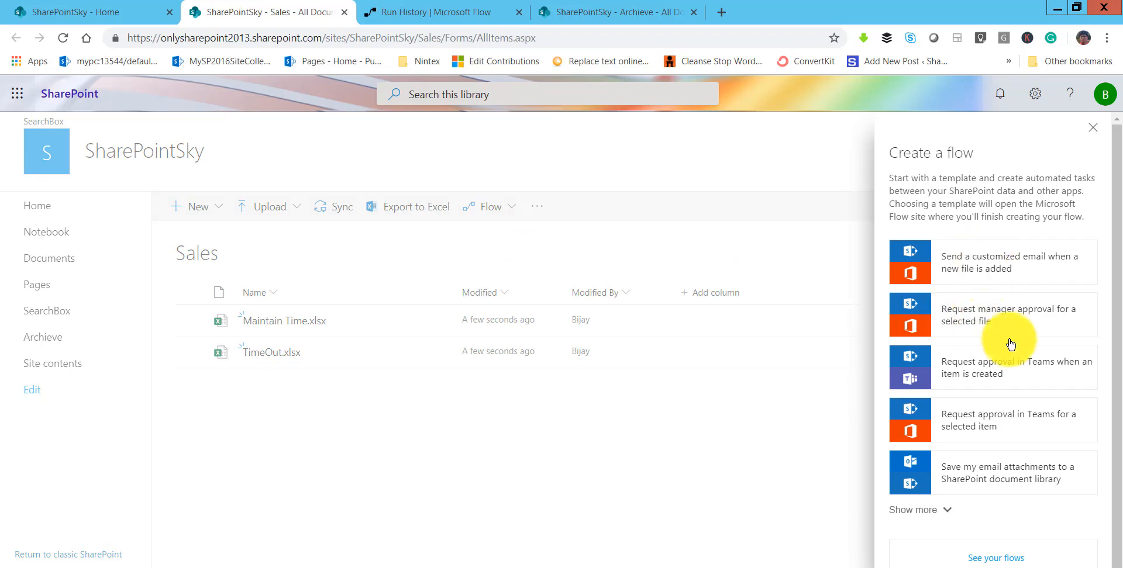
scroll(973, 493, "down", 1)
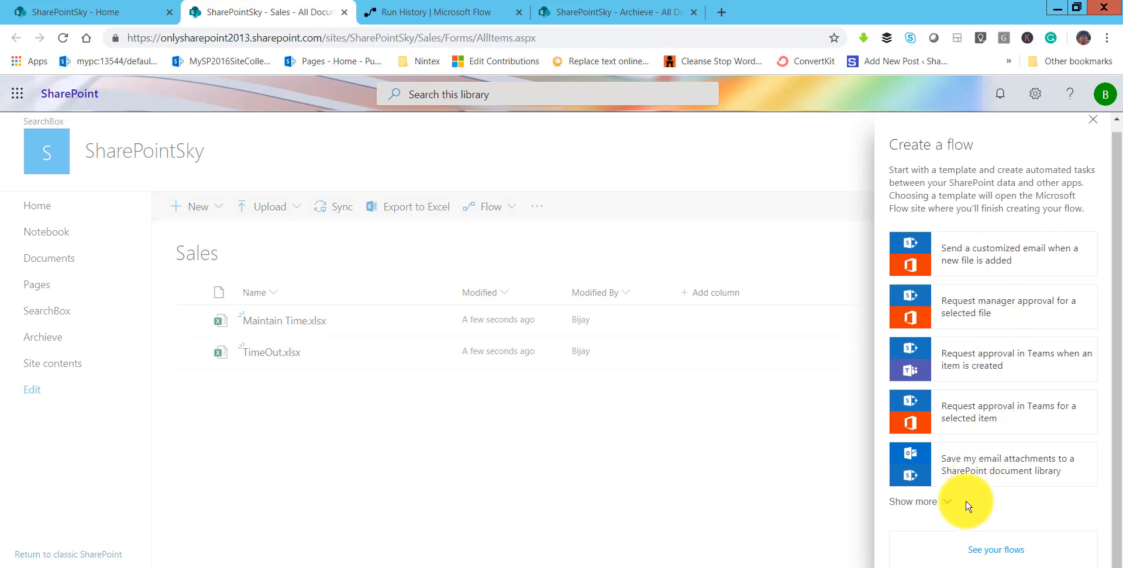
left_click(948, 506)
scroll(1005, 426, "down", 9)
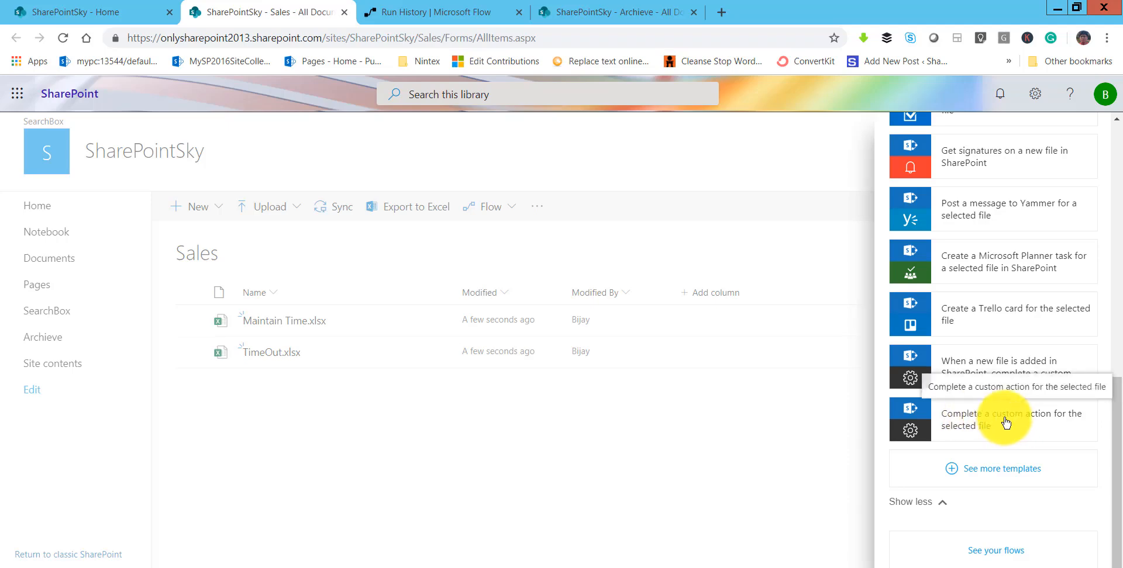
left_click(987, 429)
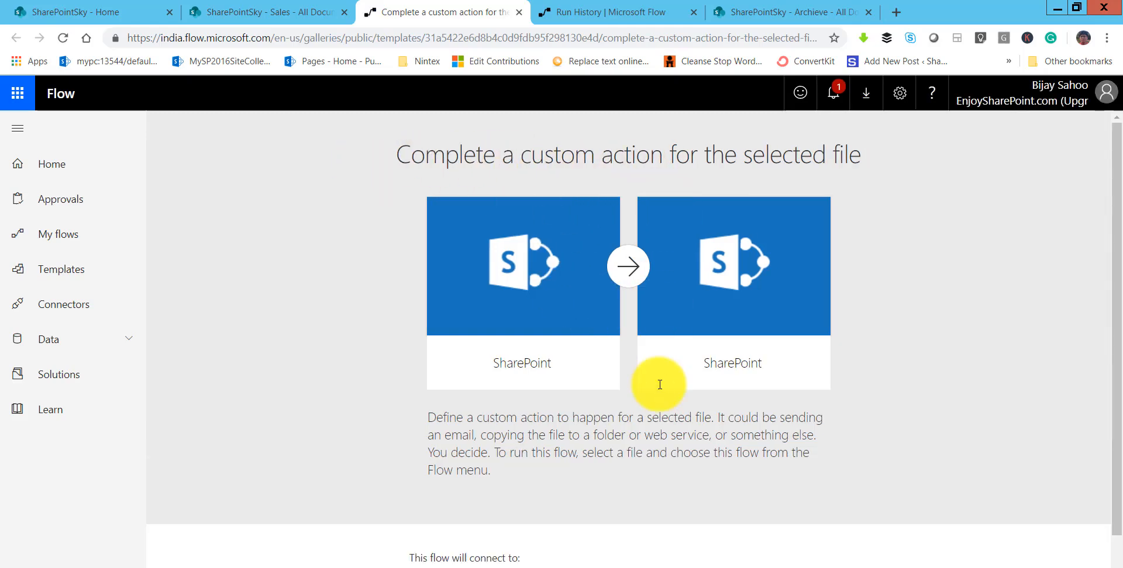
scroll(667, 432, "down", 1)
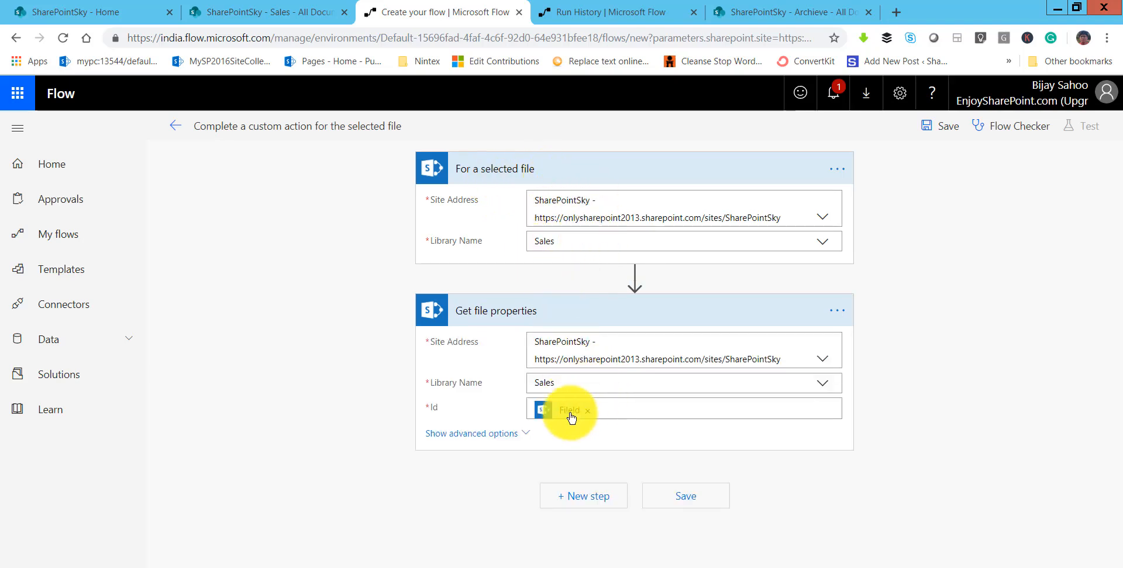
Add the SharePoint "Move file" action after Get file properties, searching the actions for "move".
left_click(566, 498)
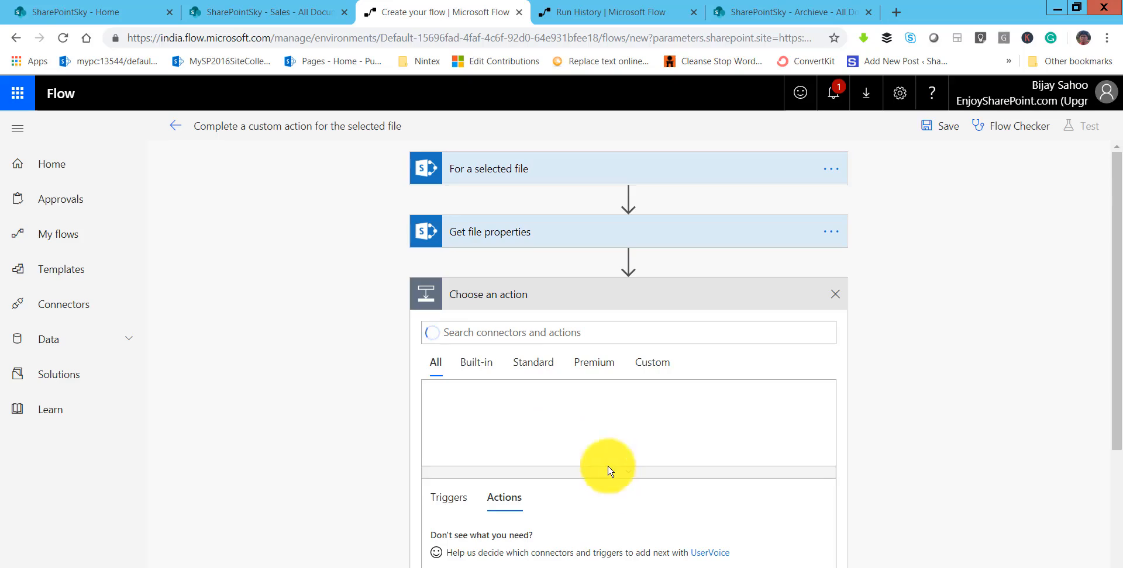
type("move")
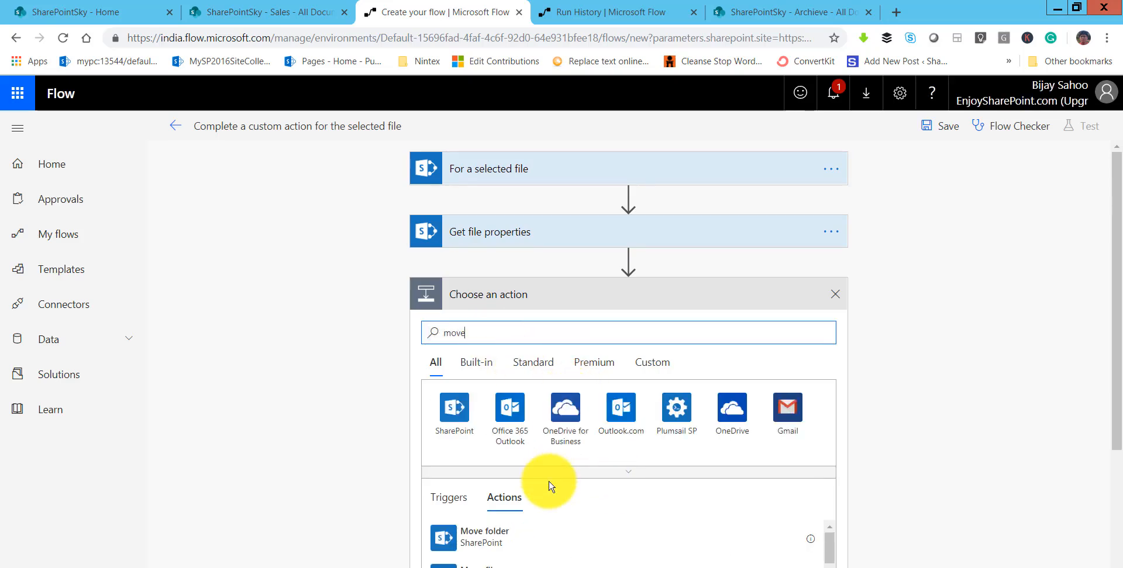
scroll(503, 491, "down", 3)
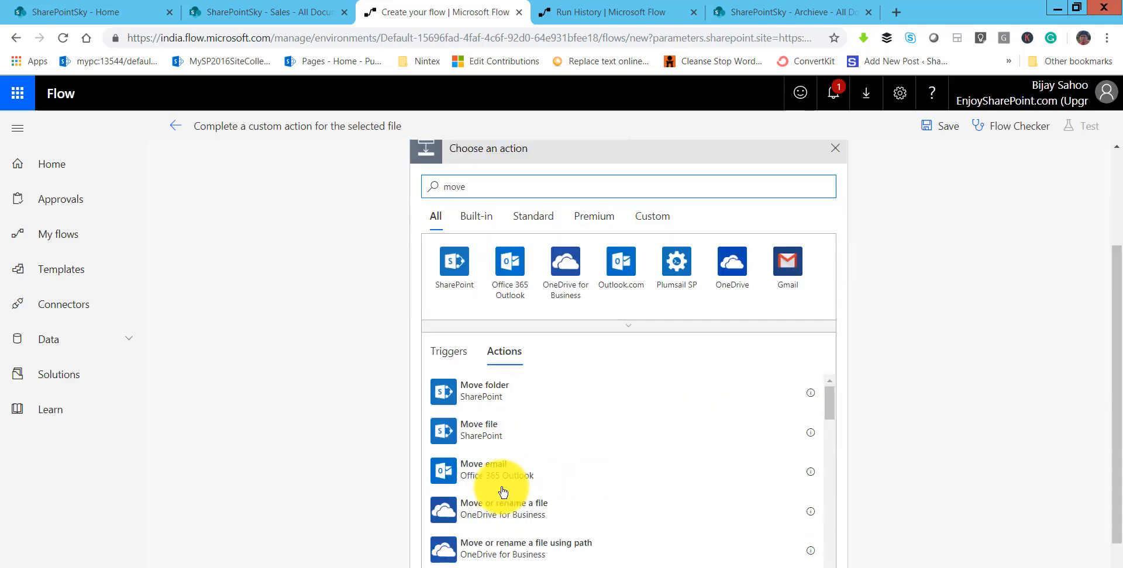
left_click(509, 441)
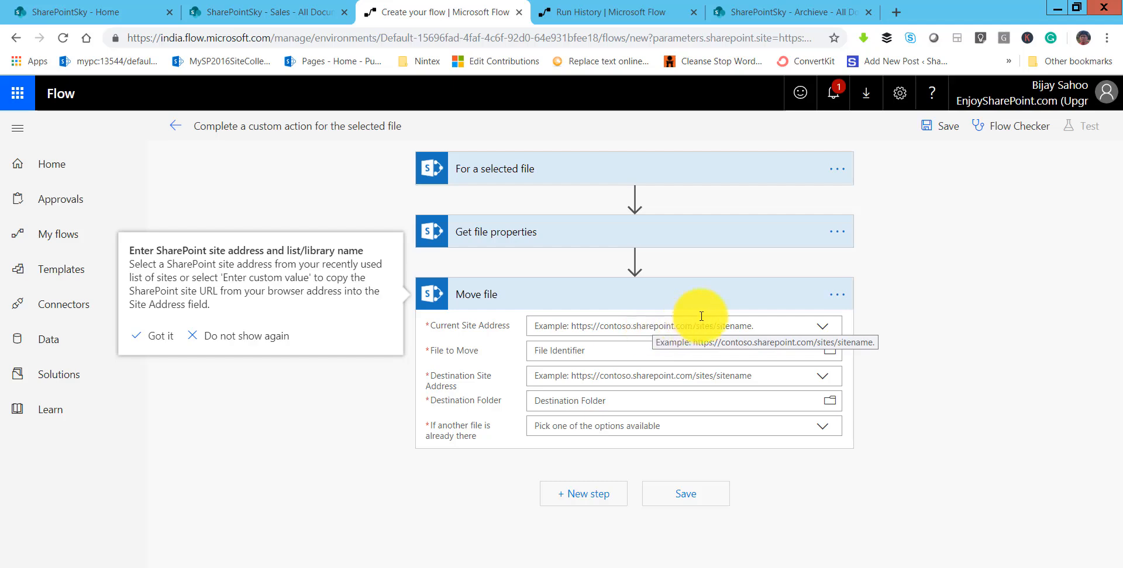
Set the Move file action's current site address to SharePointSky and its file to move to the dynamic Identifier from Get file properties.
left_click(826, 329)
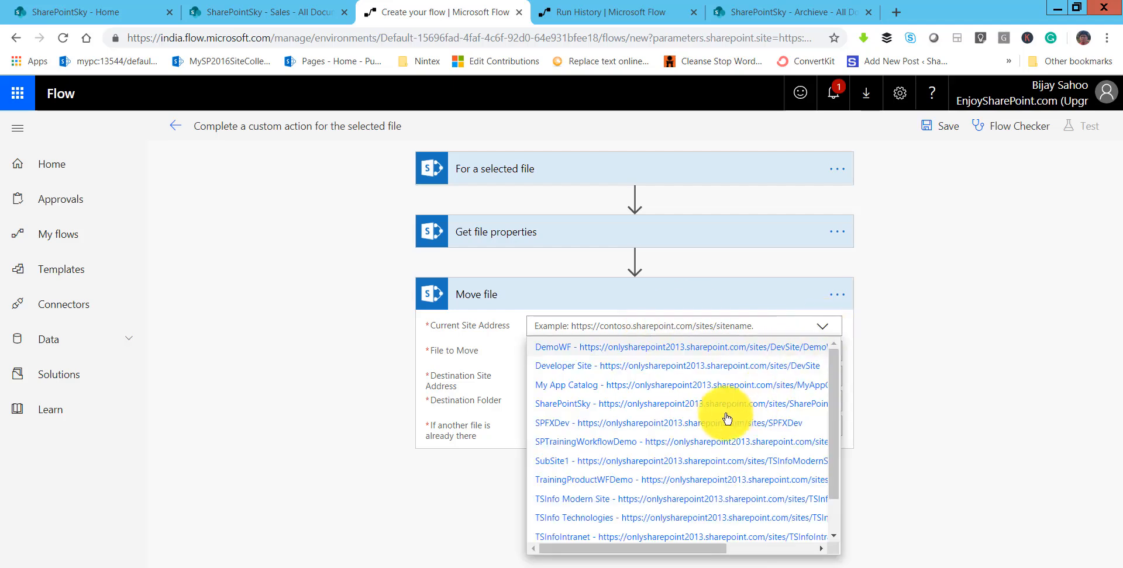
left_click(693, 409)
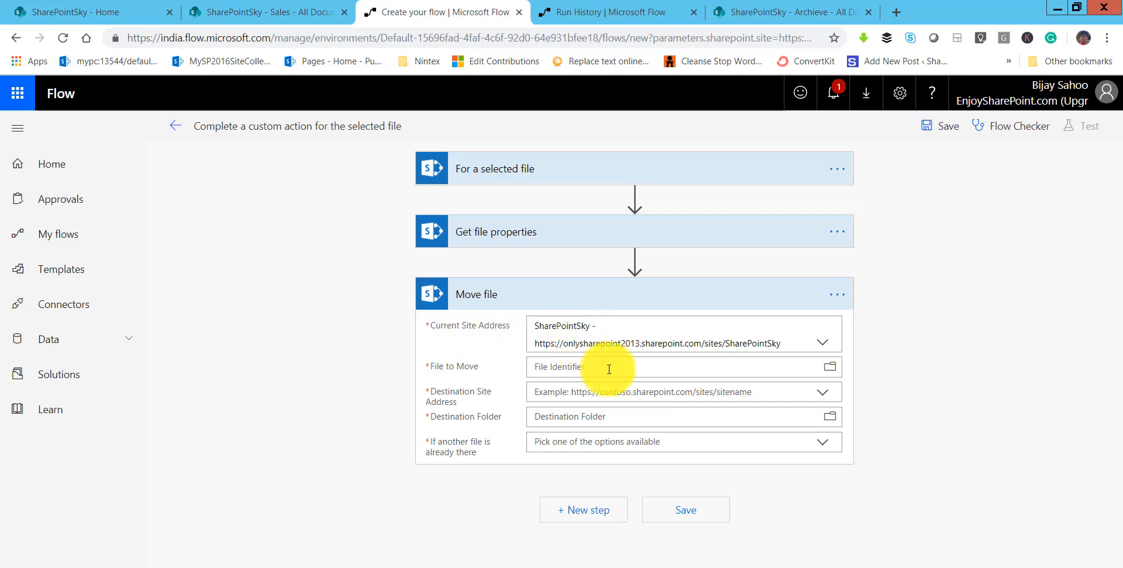
left_click(637, 366)
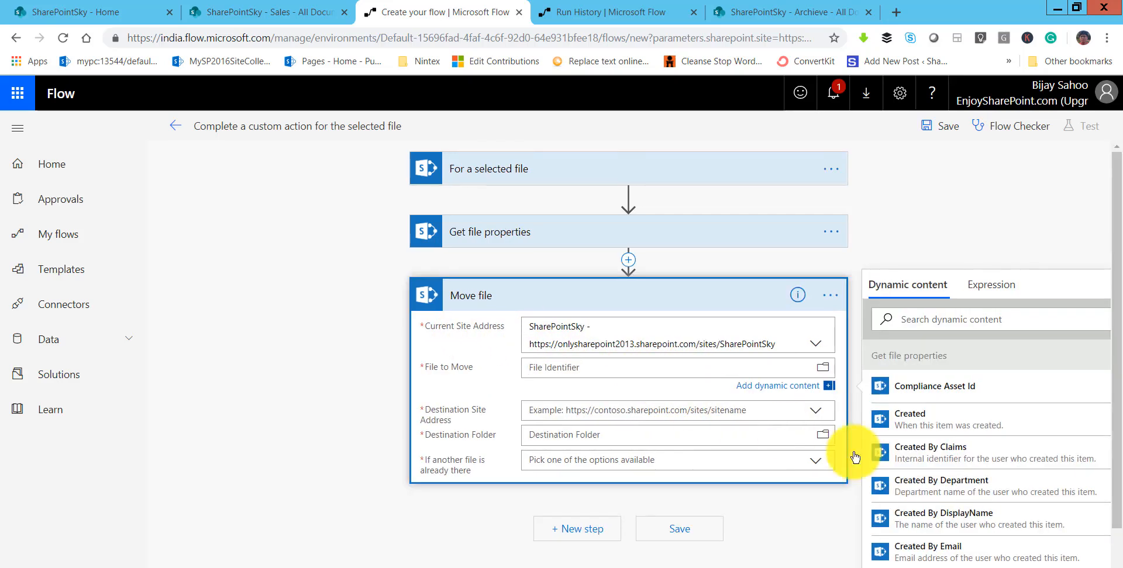
scroll(912, 483, "down", 5)
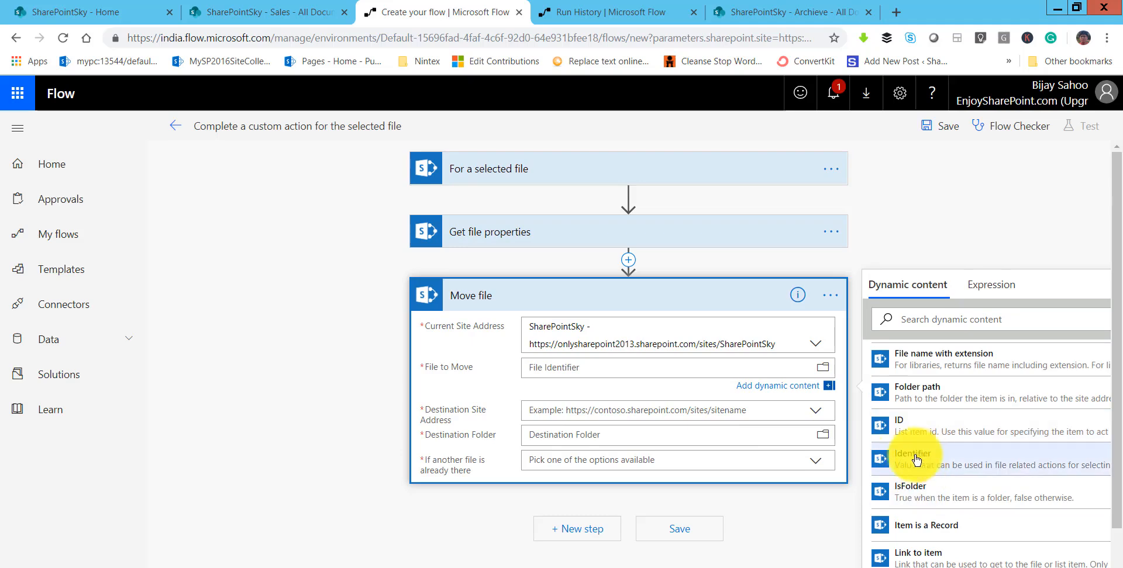
left_click(911, 455)
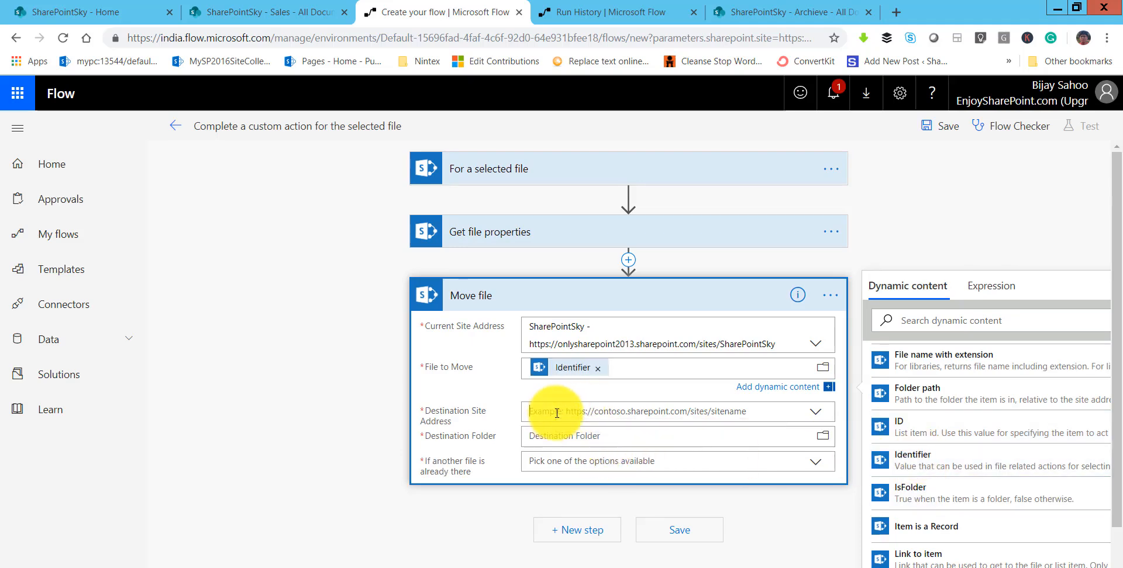
Set the Move file destination to the /Archieve folder on the SharePointSky site, with Replace if another file is already there.
left_click(557, 411)
left_click(590, 473)
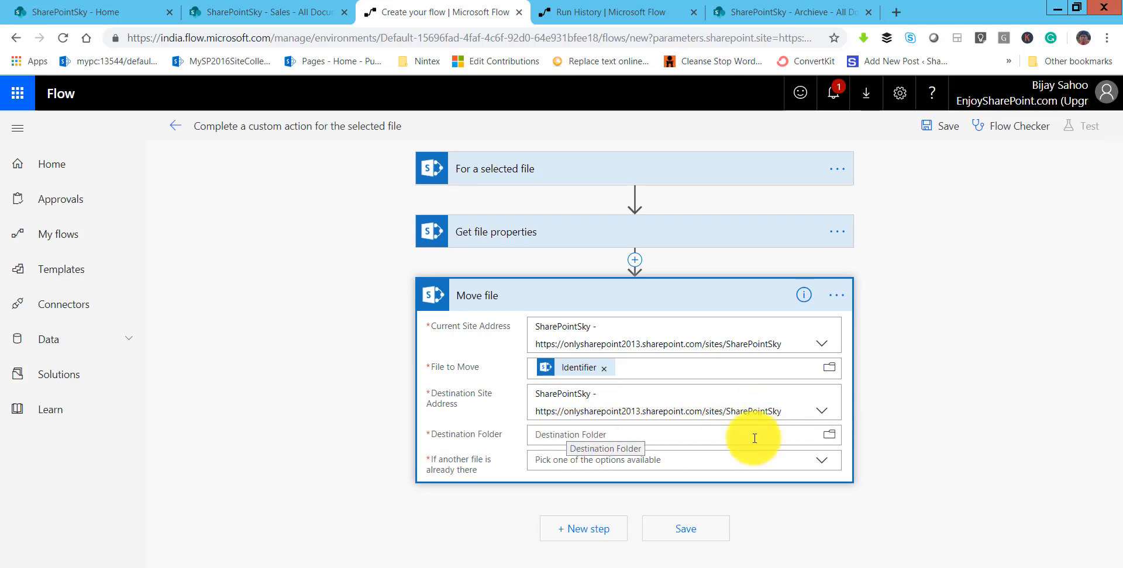
left_click(832, 440)
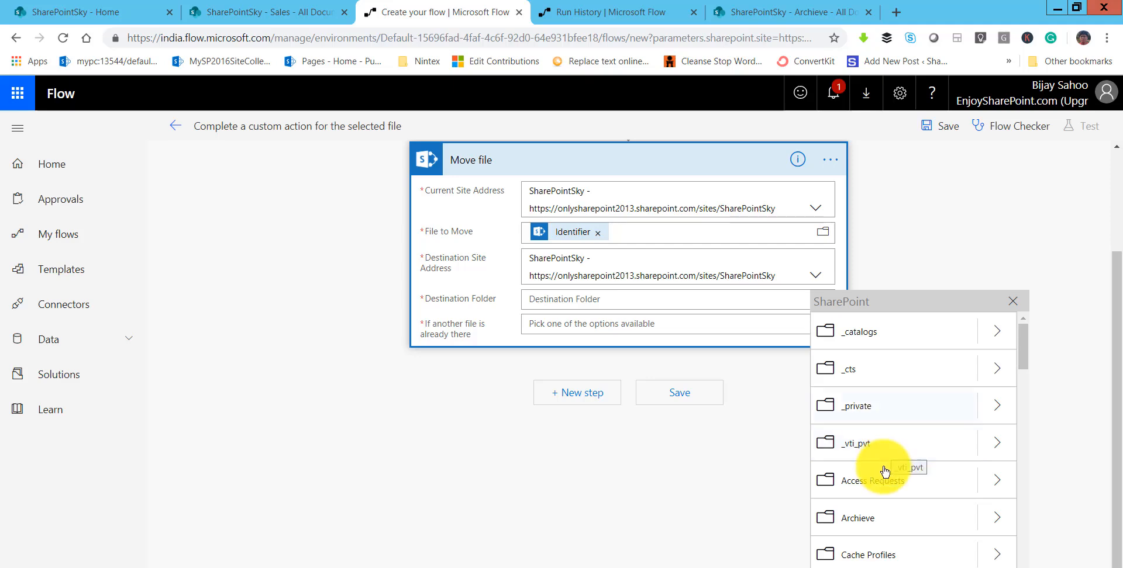
left_click(836, 447)
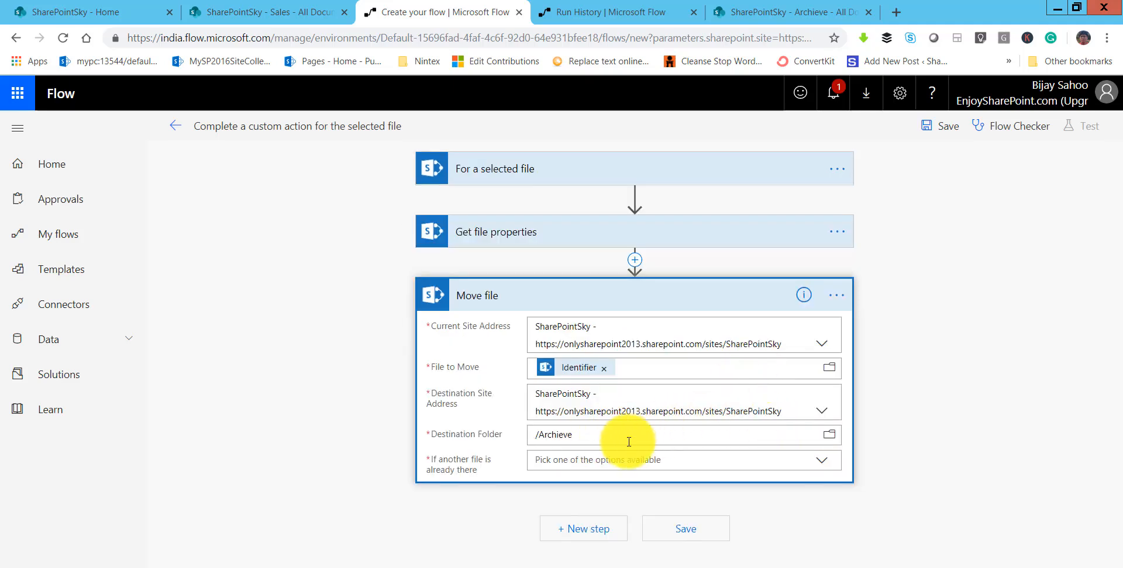
left_click(573, 463)
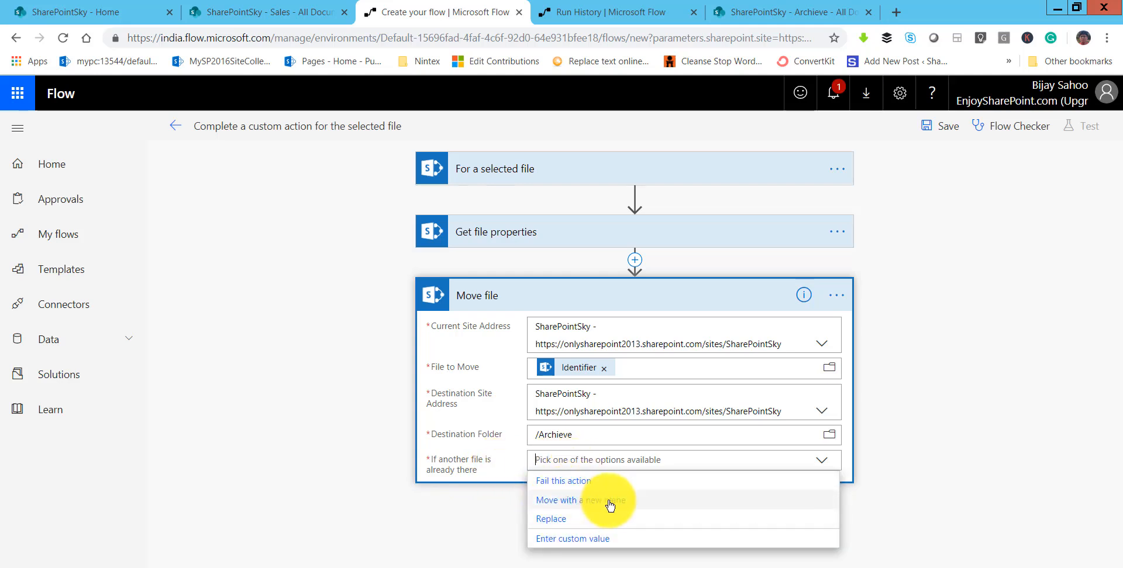
left_click(555, 518)
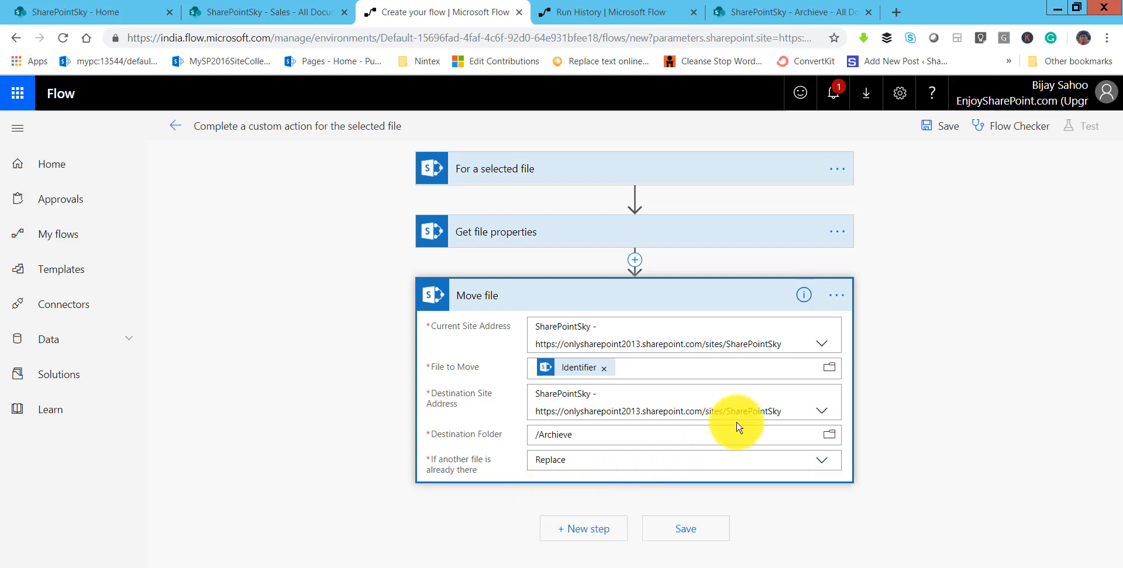
Save the flow, rename it "Move File to Archive", save it again and leave the editor.
left_click(940, 140)
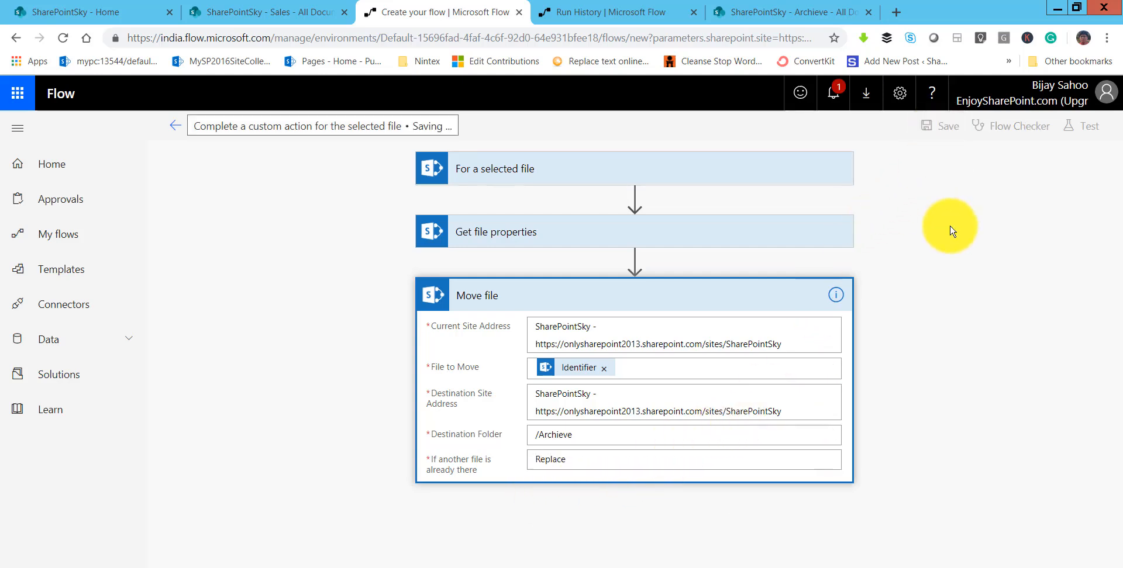
left_click(326, 127)
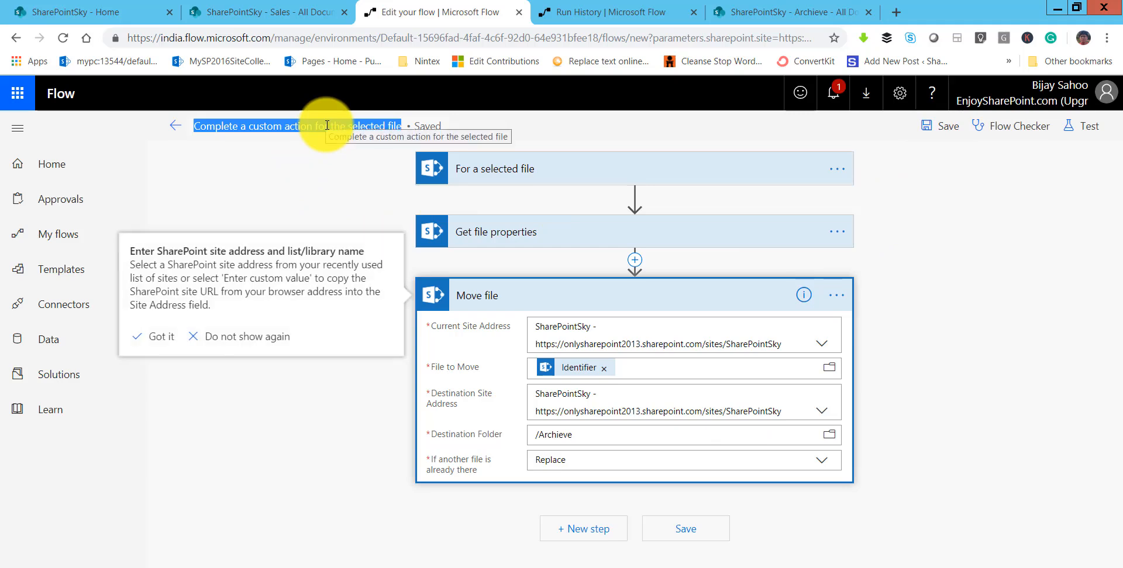
type("Move Fil")
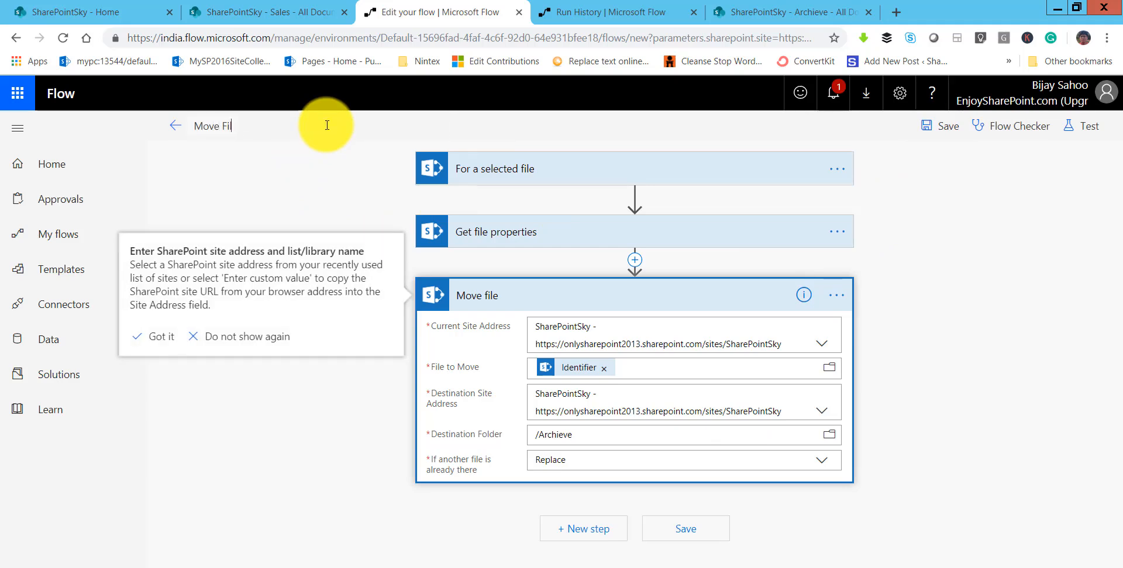
type("e to Archive")
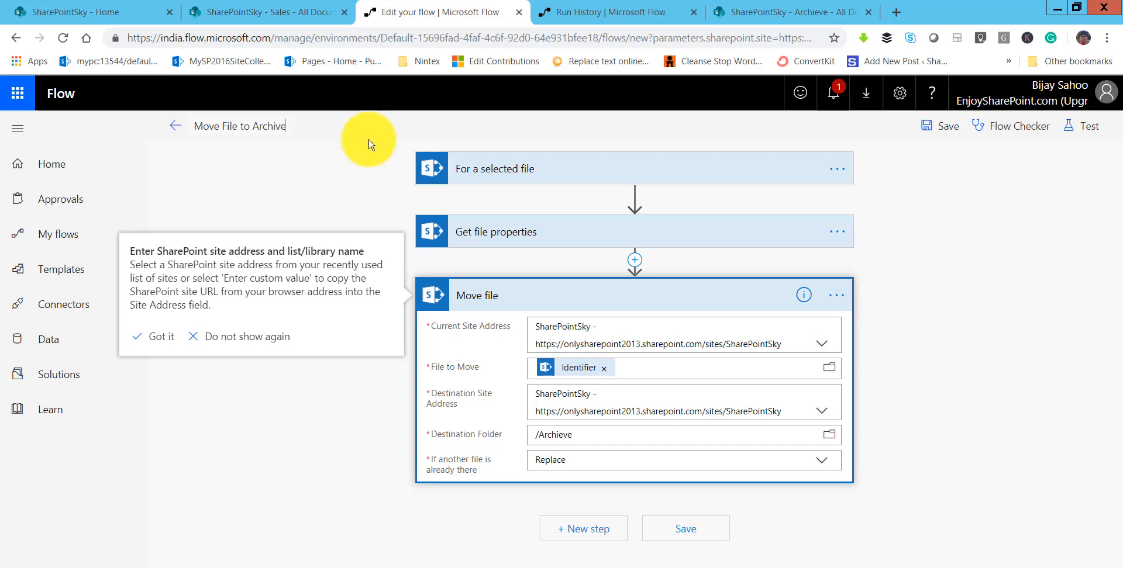
left_click(937, 127)
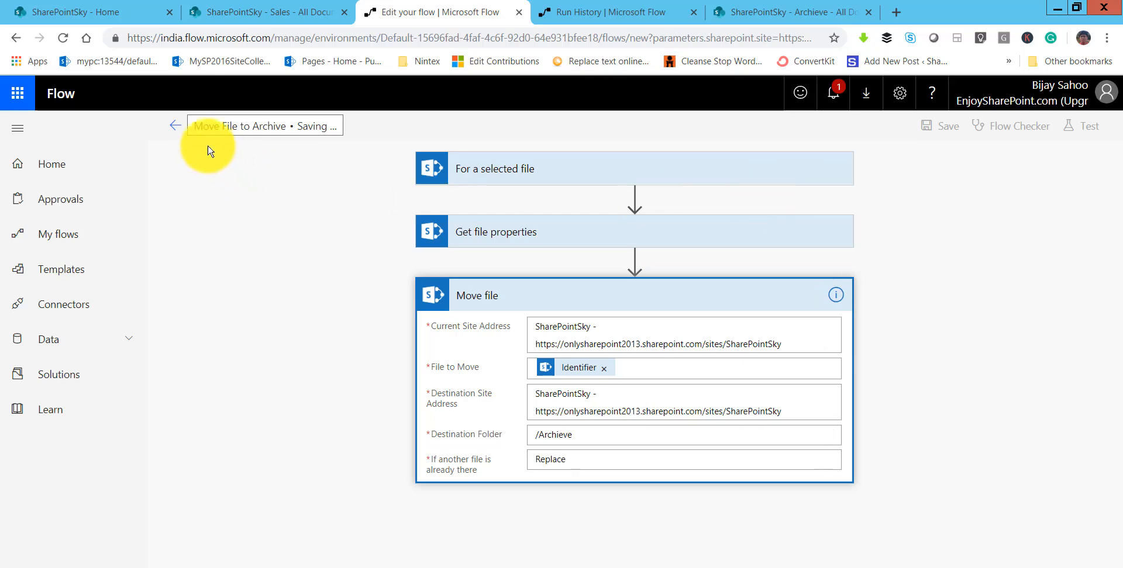
left_click(174, 127)
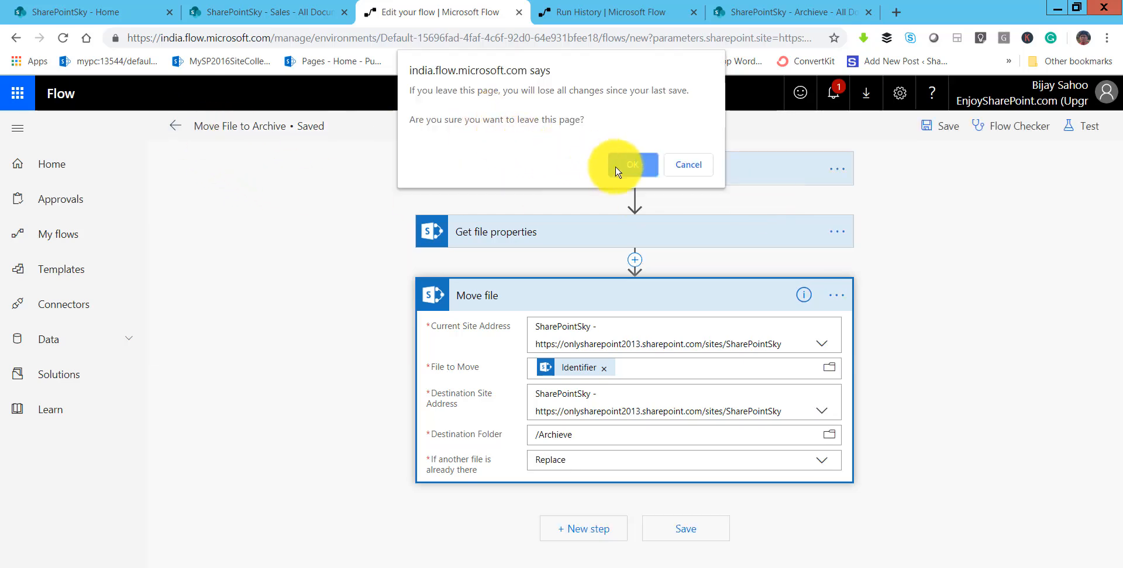
left_click(634, 165)
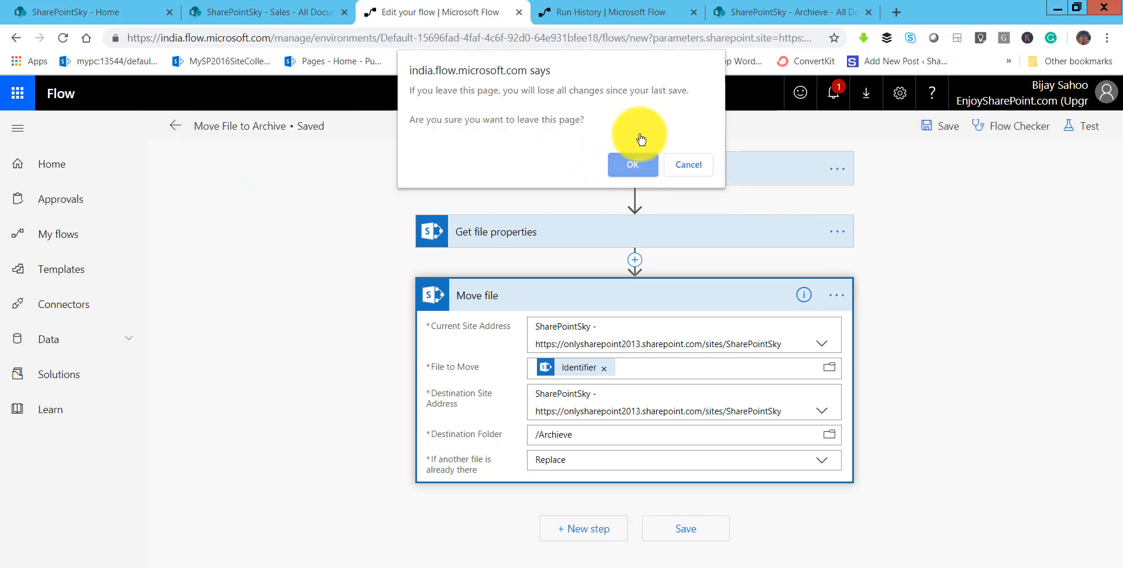
Reload the Sales library and run the "Move File to Archive" flow on TimeOut.xlsx.
left_click(301, 13)
left_click(499, 38)
left_click(561, 42)
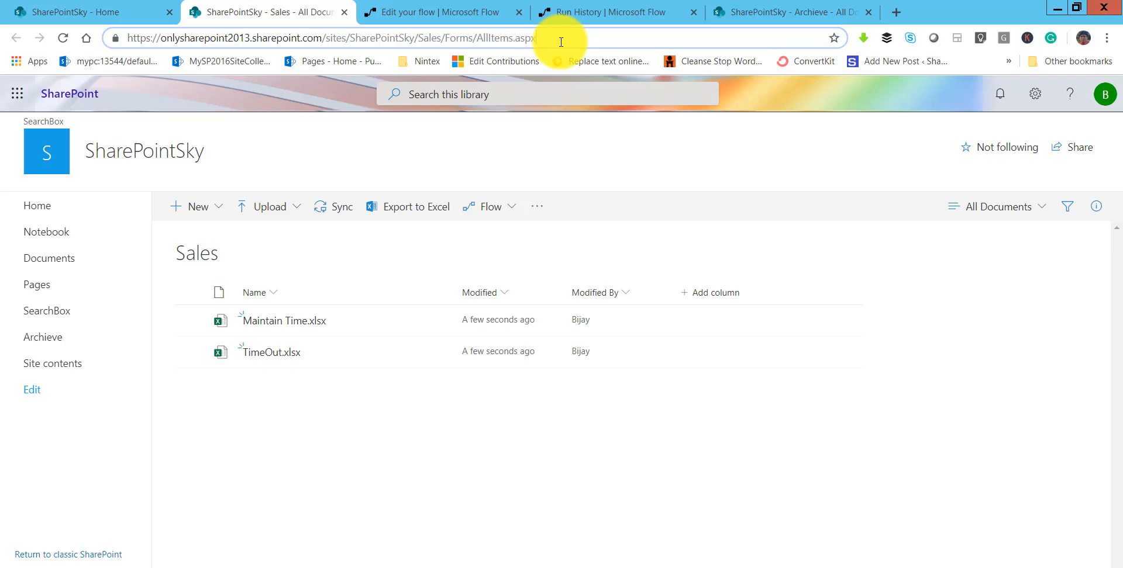
key("Return")
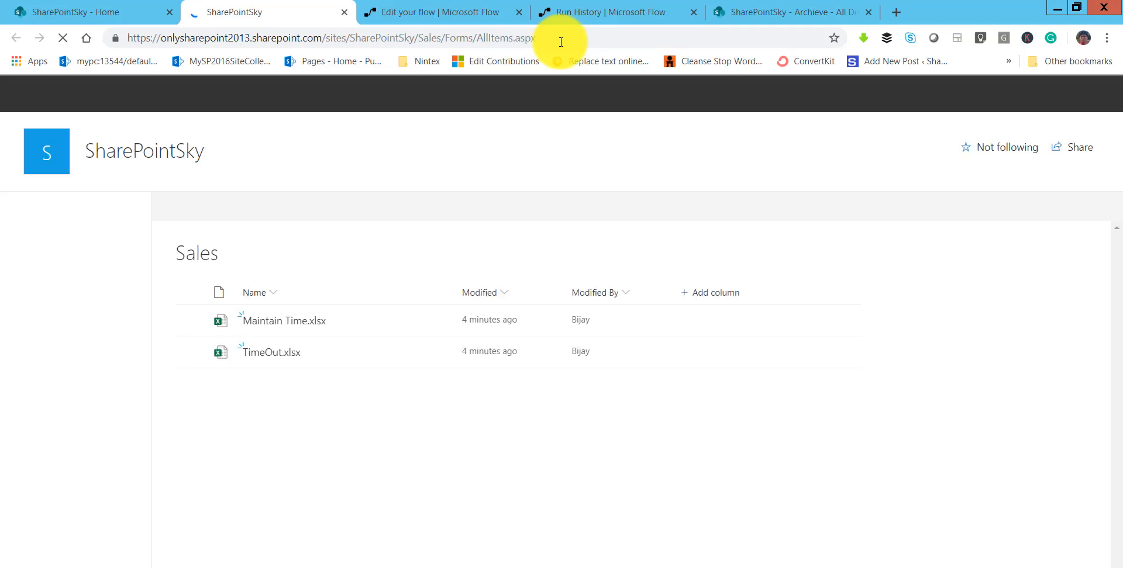
left_click(189, 353)
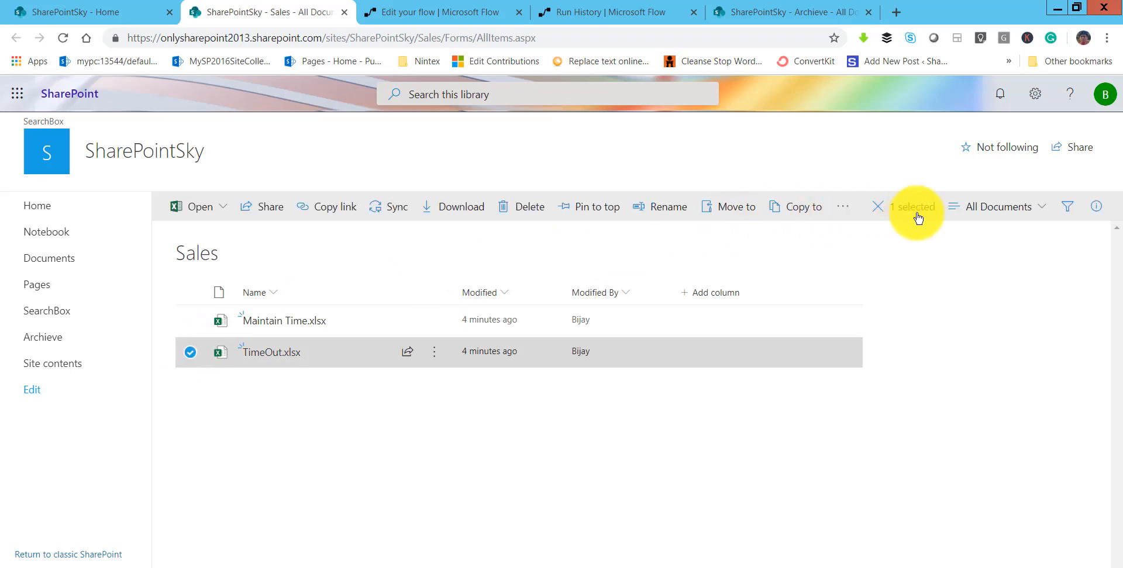
left_click(842, 213)
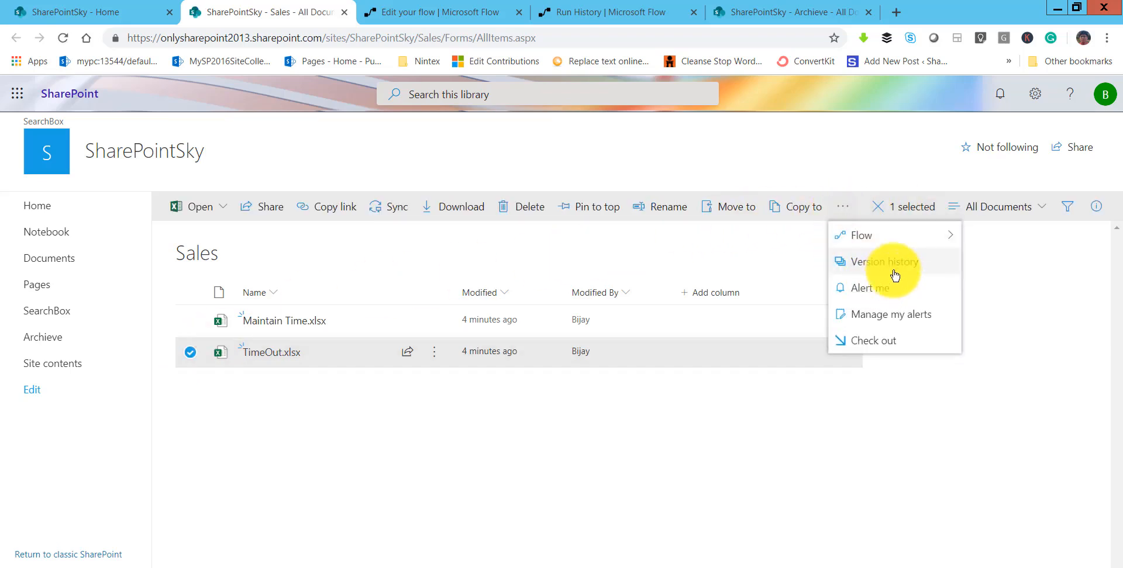
mouse_move(954, 238)
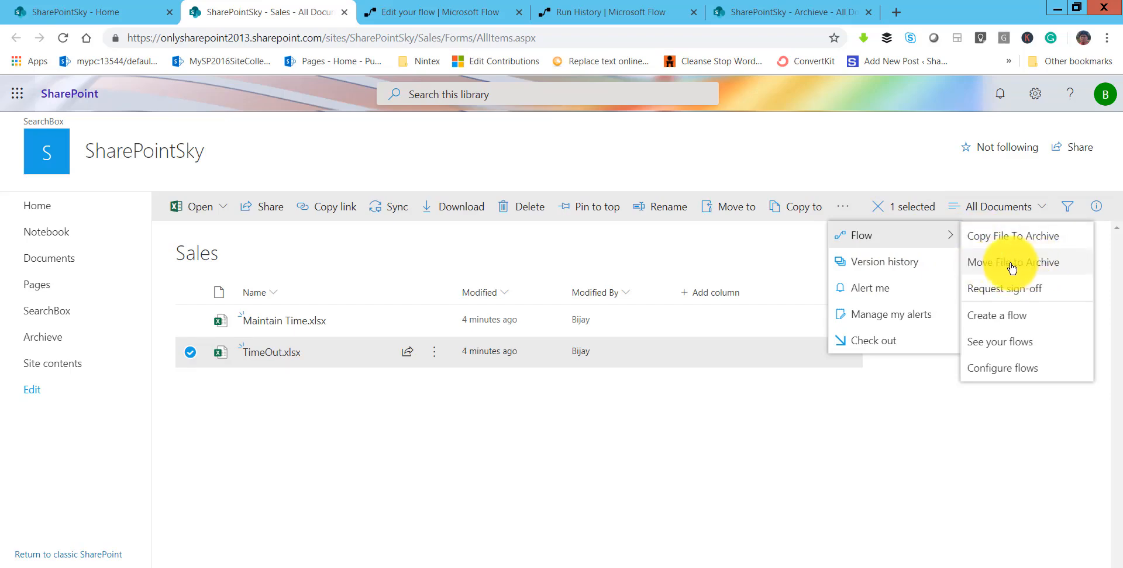
left_click(1035, 268)
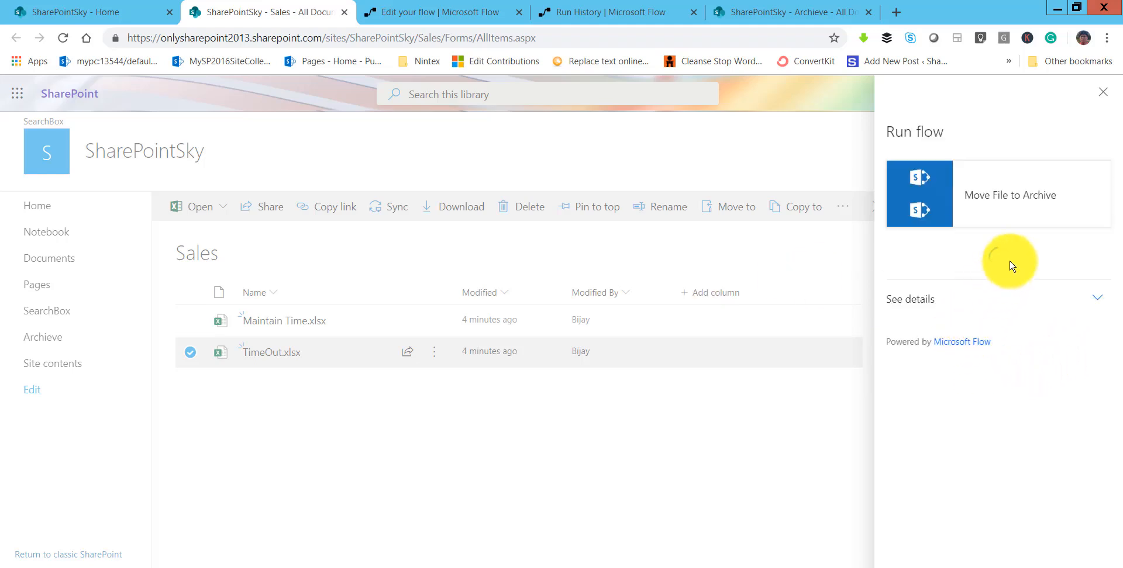
left_click(1002, 329)
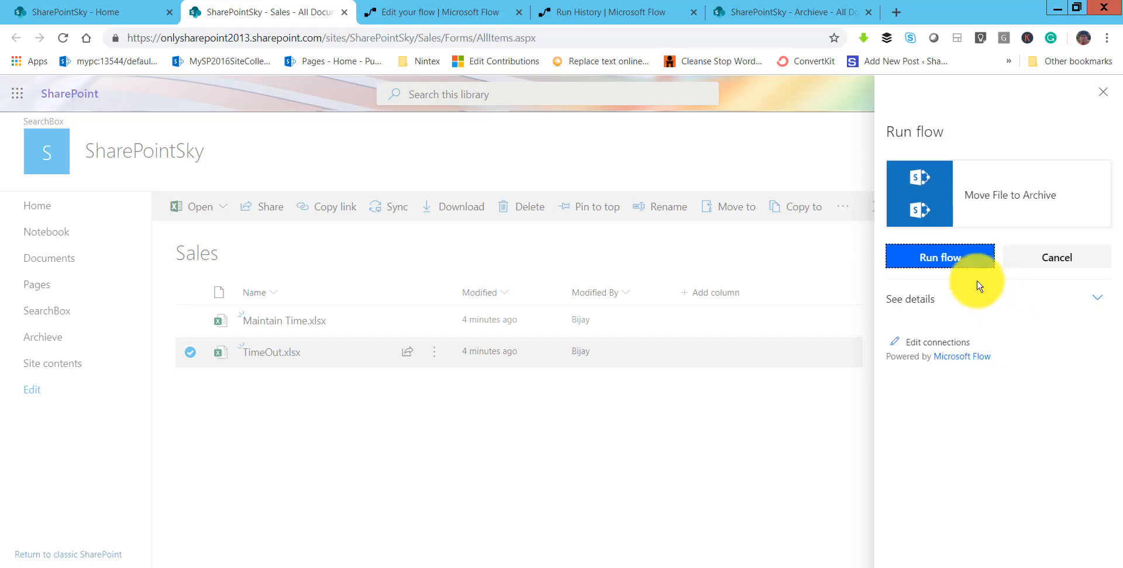
left_click(980, 264)
left_click(994, 285)
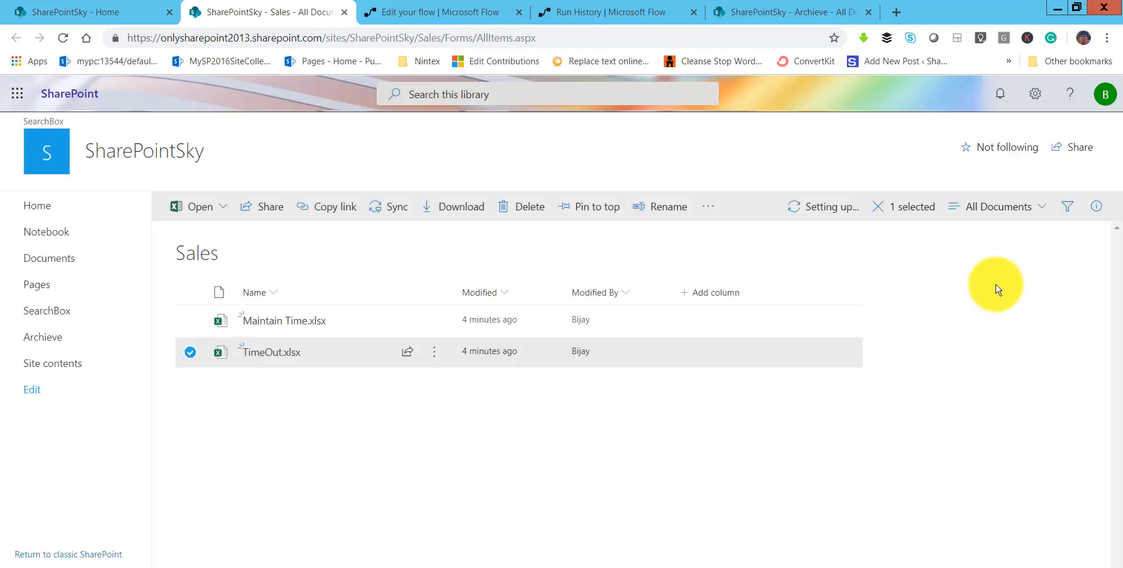
Reload the Sales library to check whether TimeOut.xlsx is gone, and look for it in the Archieve library.
left_click(405, 34)
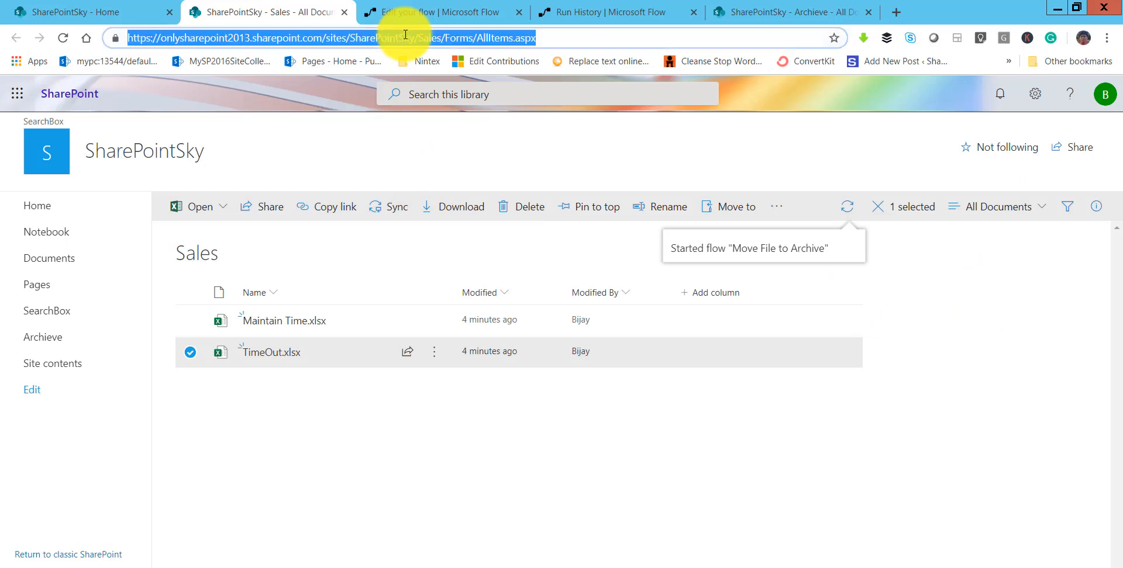
key("Return")
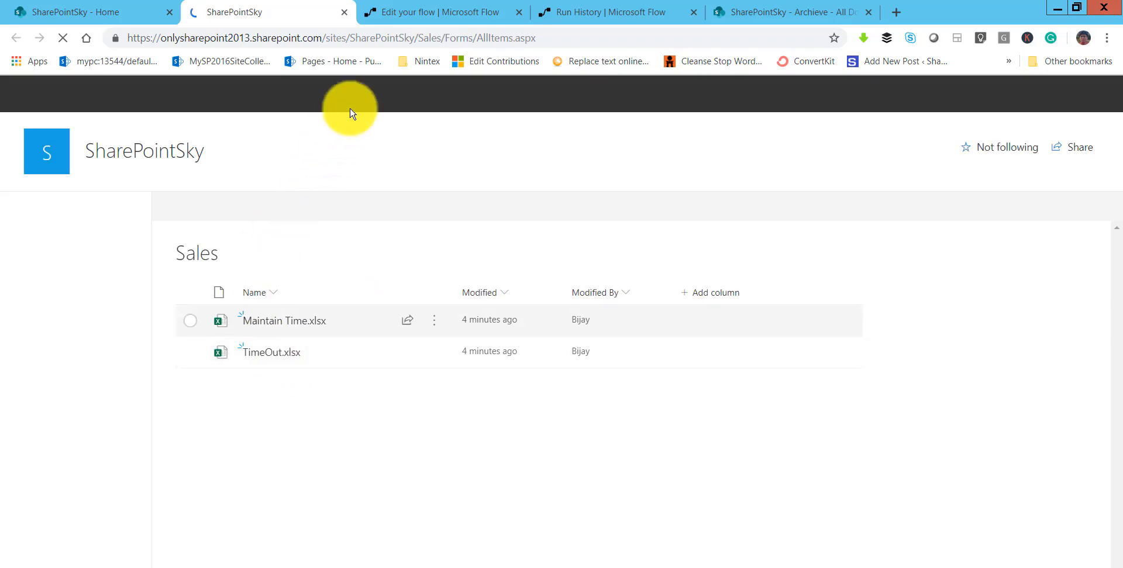
left_click(362, 41)
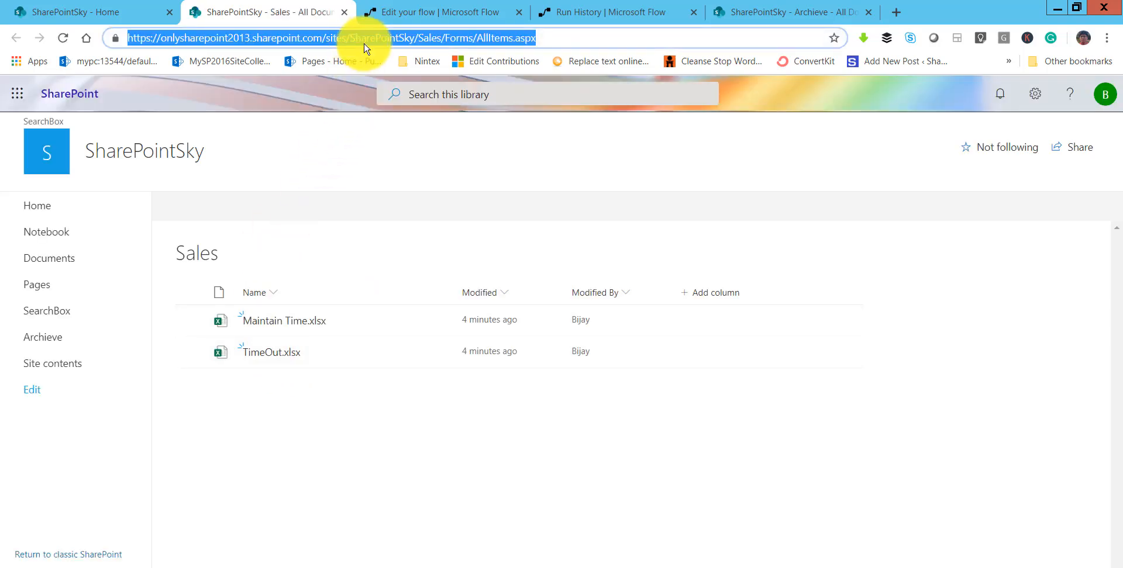
key("Return")
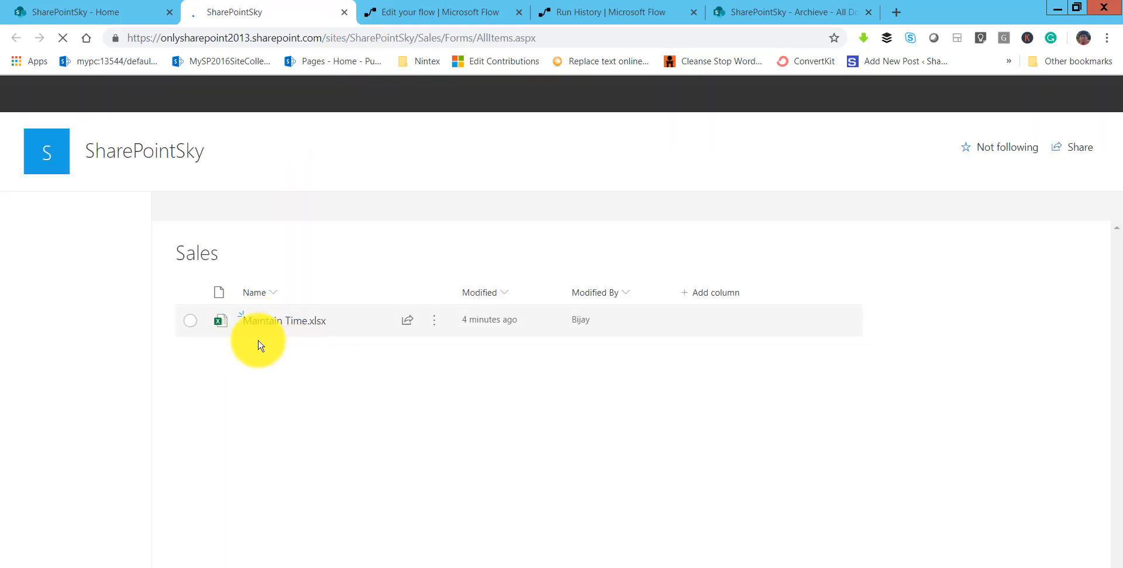
left_click(760, 18)
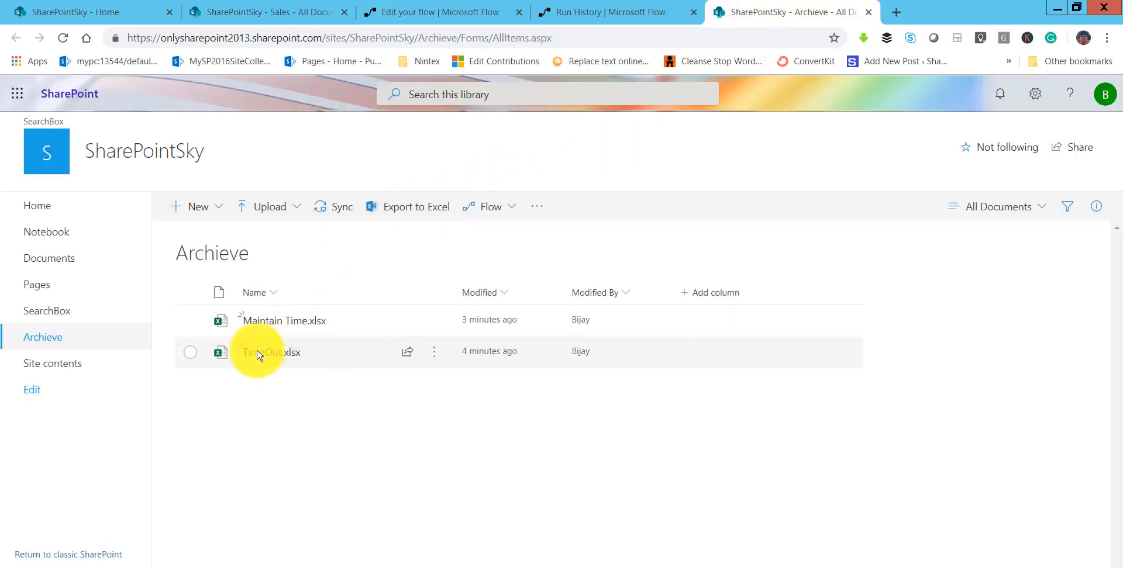